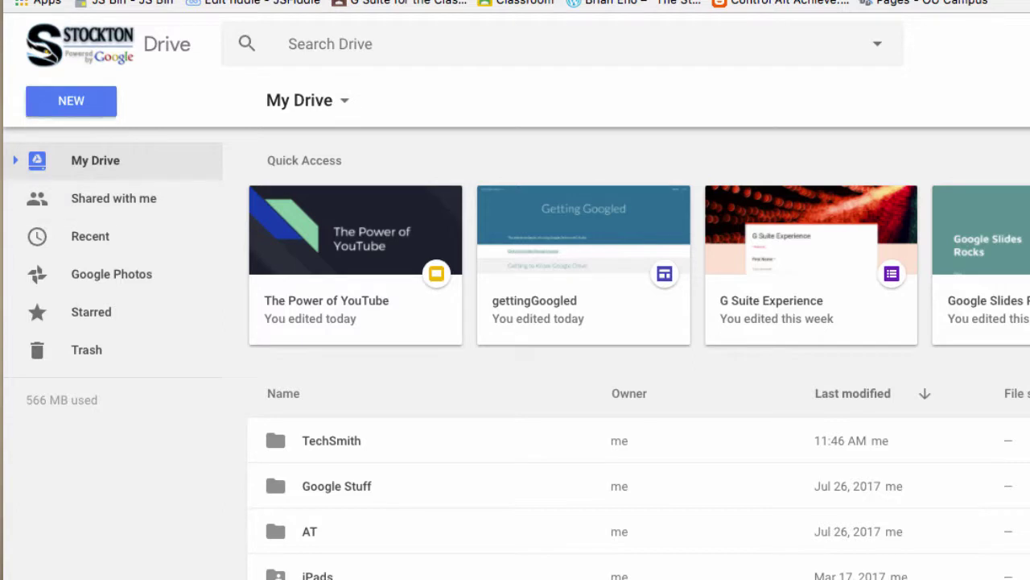
Create a new Google Sites website from Google Drive.
click(71, 101)
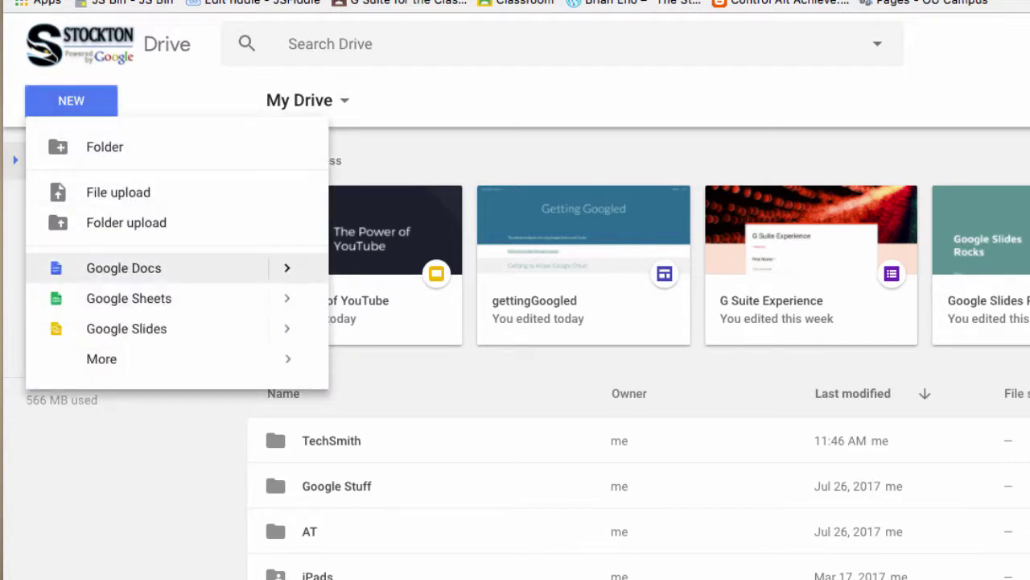
mouse_move(161, 358)
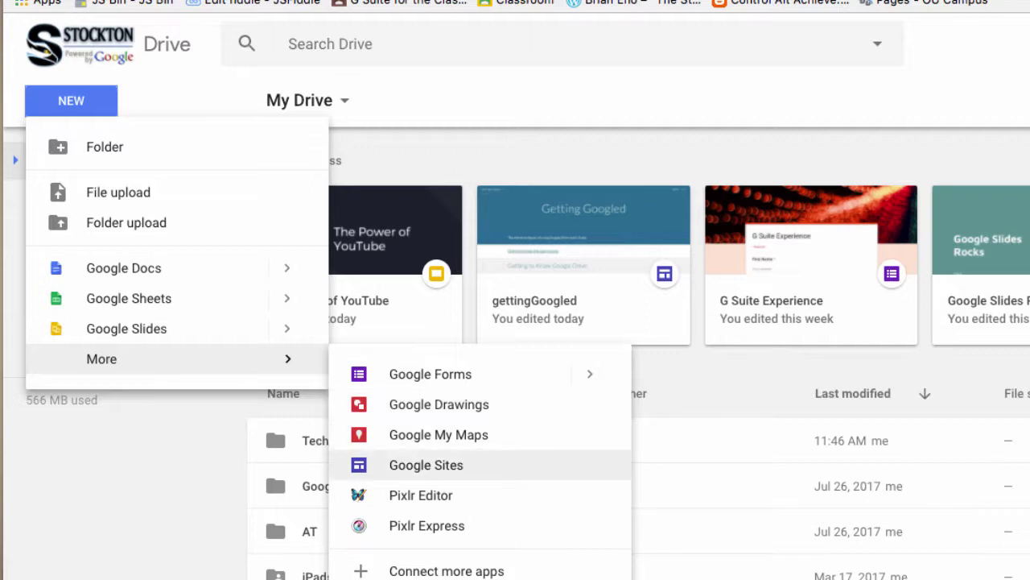
click(426, 465)
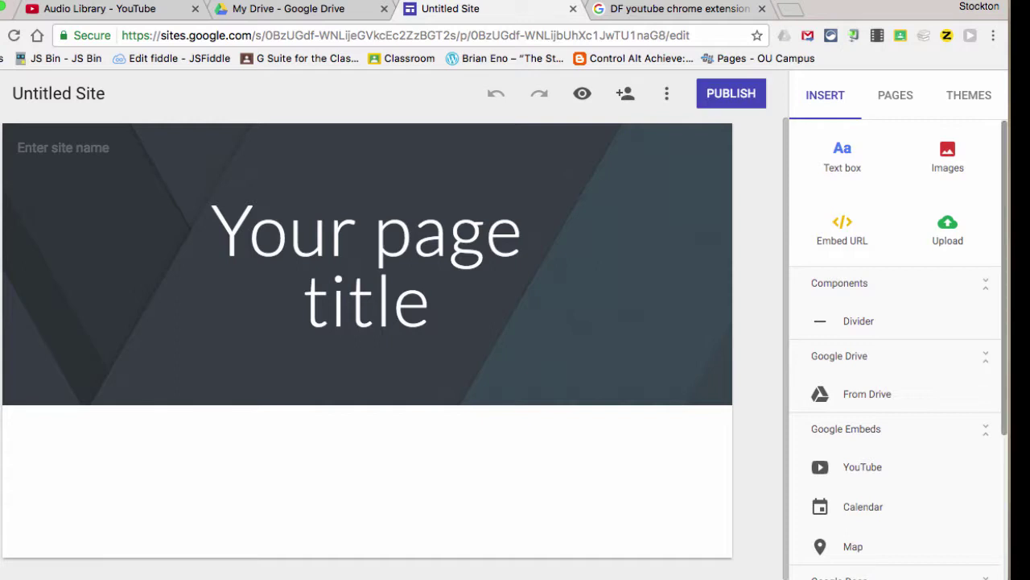
Look through the elements available for insertion and the site's page list.
scroll(900, 351, down, 5)
scroll(899, 350, up, 3)
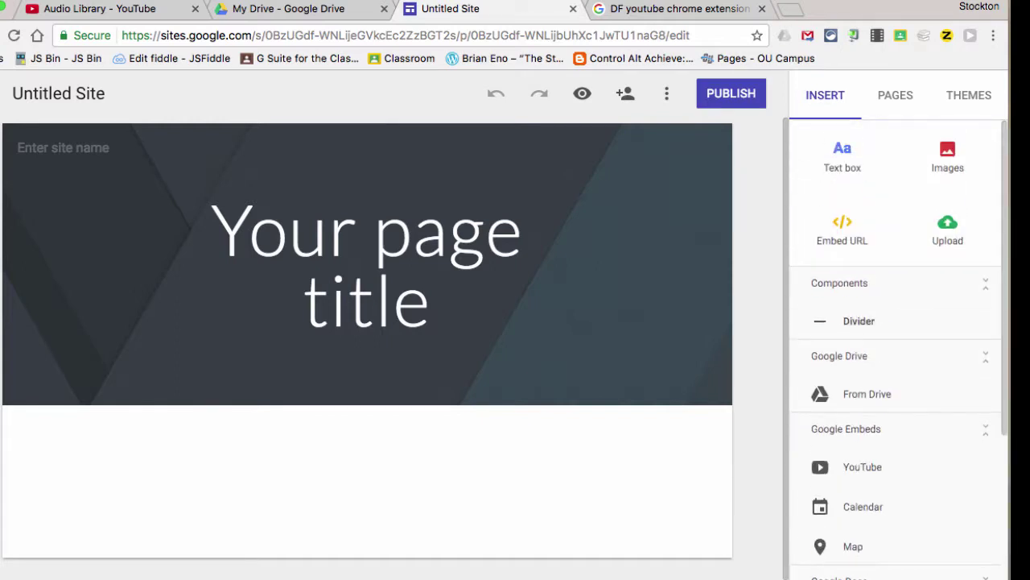
scroll(899, 351, down, 4)
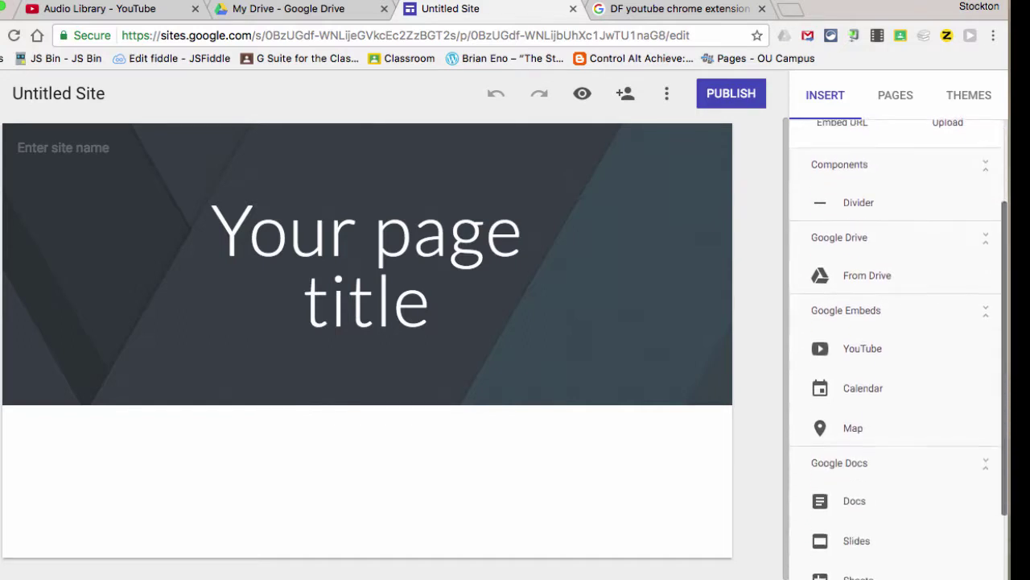
scroll(899, 350, up, 4)
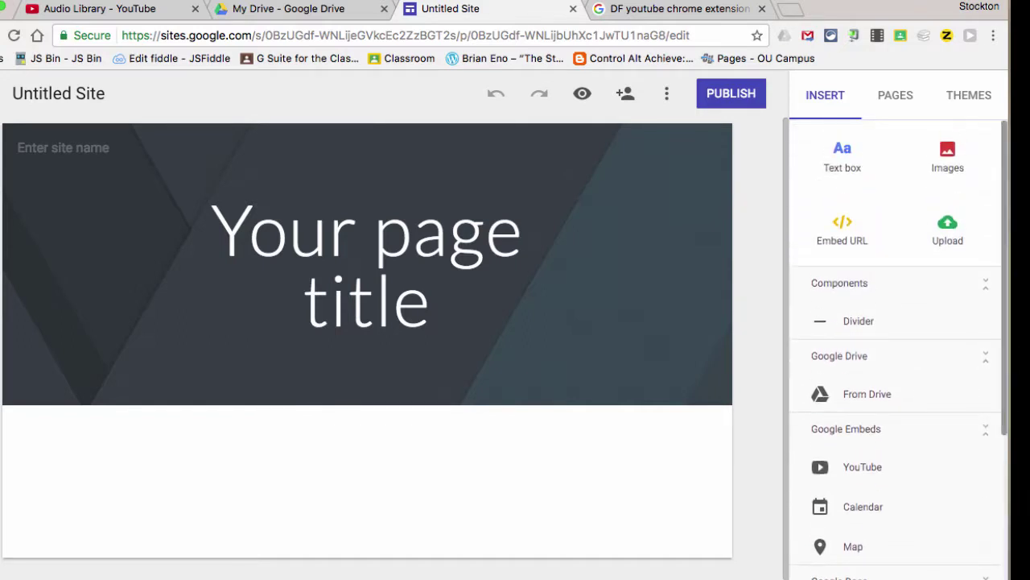
click(895, 95)
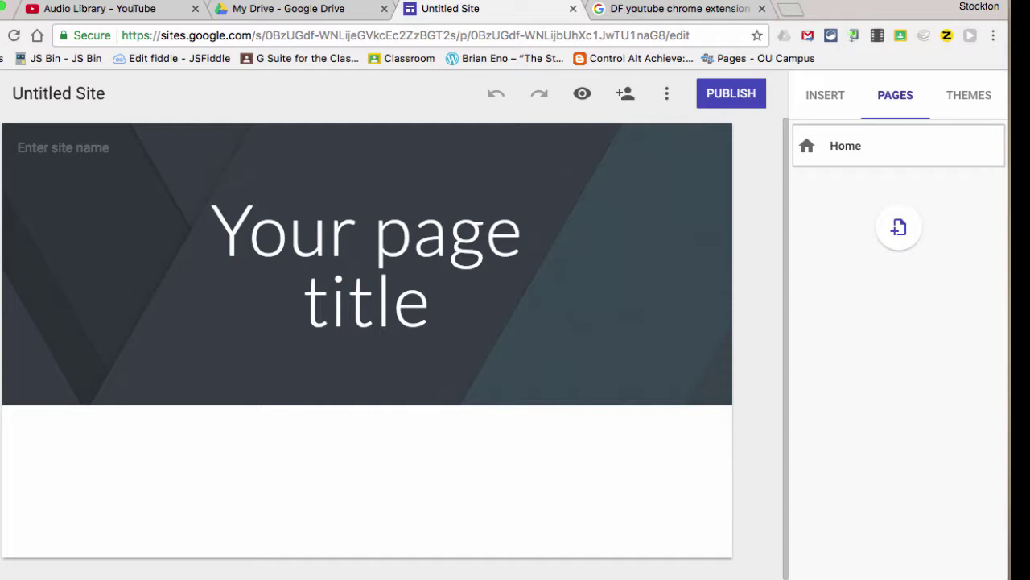
Browse the available site themes and apply the Level theme.
click(968, 95)
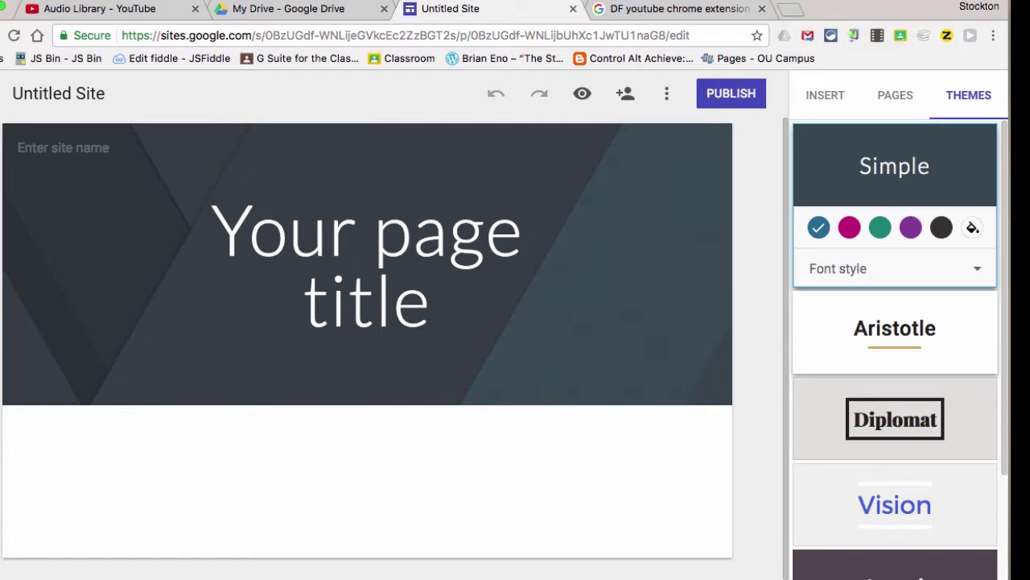
scroll(896, 346, down, 3)
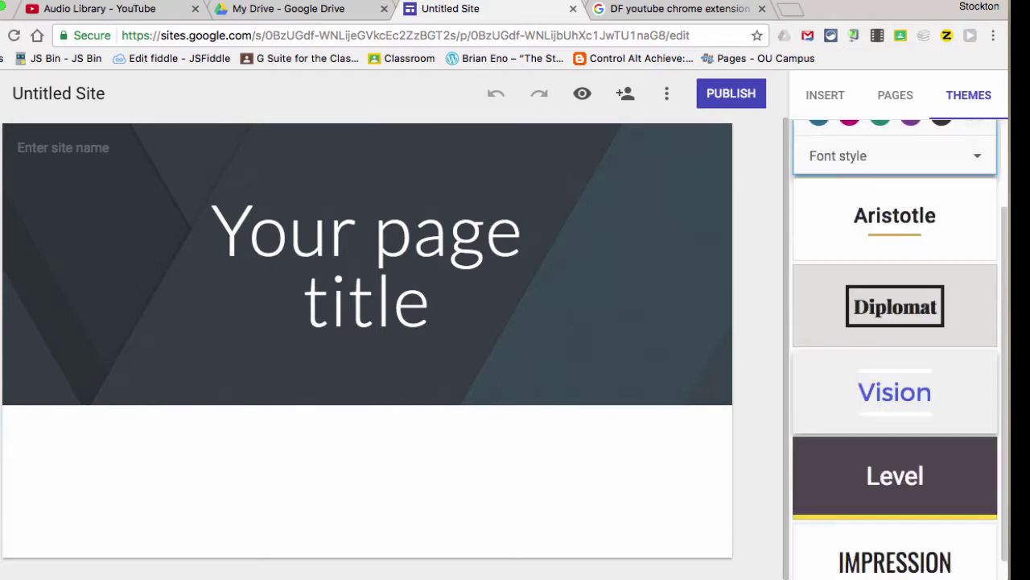
scroll(895, 346, down, 1)
scroll(896, 346, up, 4)
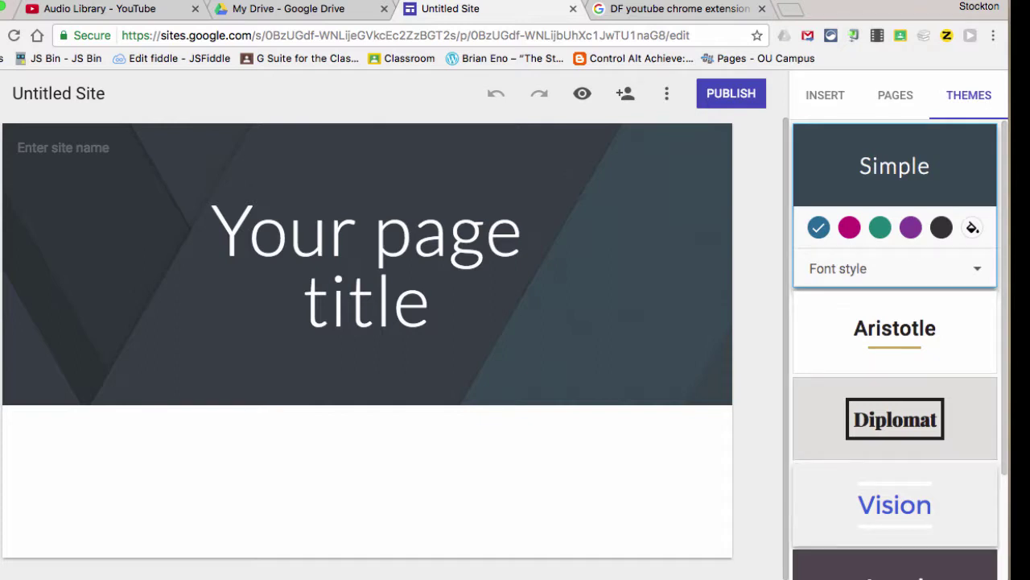
scroll(895, 347, down, 4)
click(895, 448)
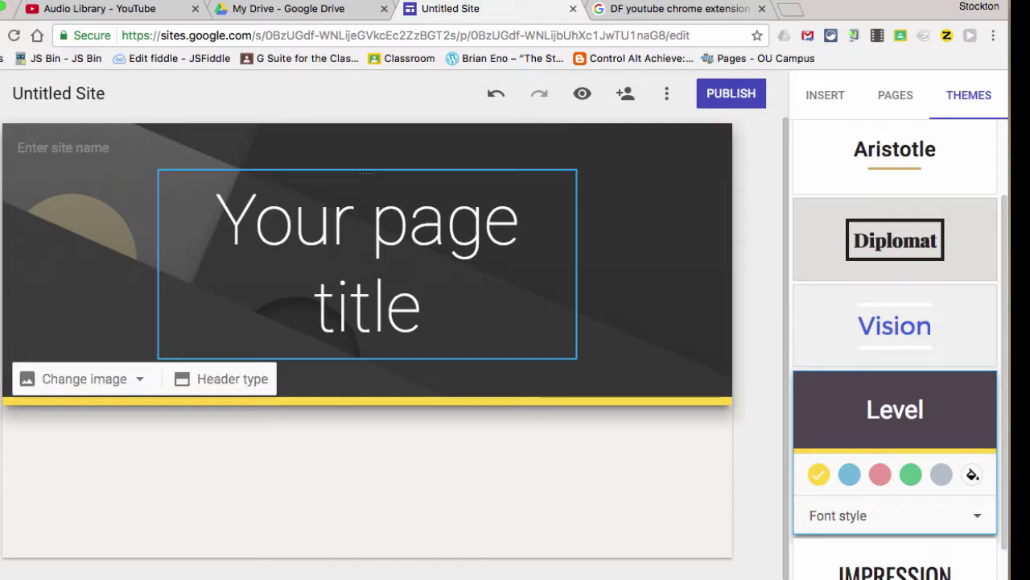
Set the page title to "My Site" and name the site and its document phil111.
click(366, 262)
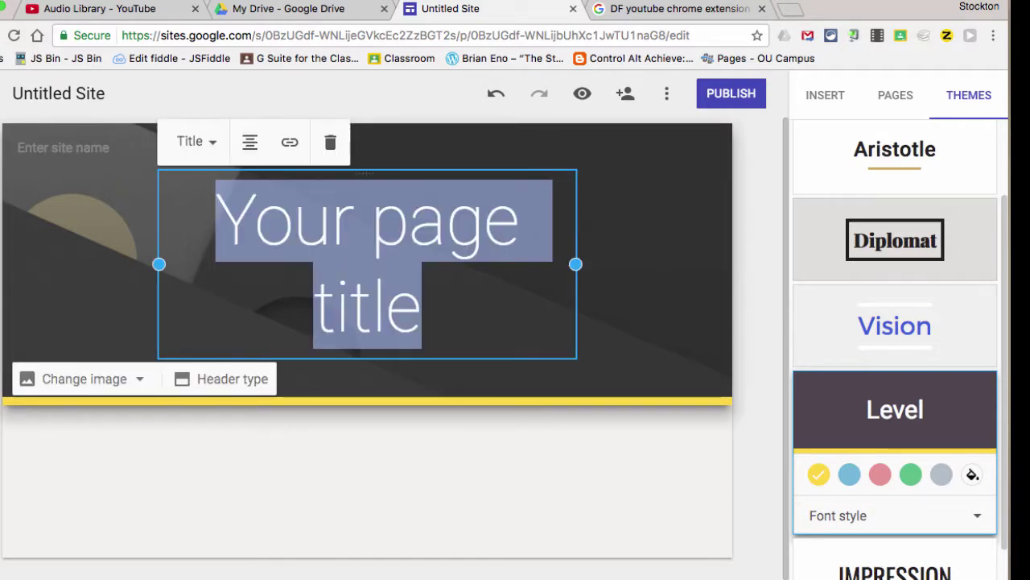
text(My Site)
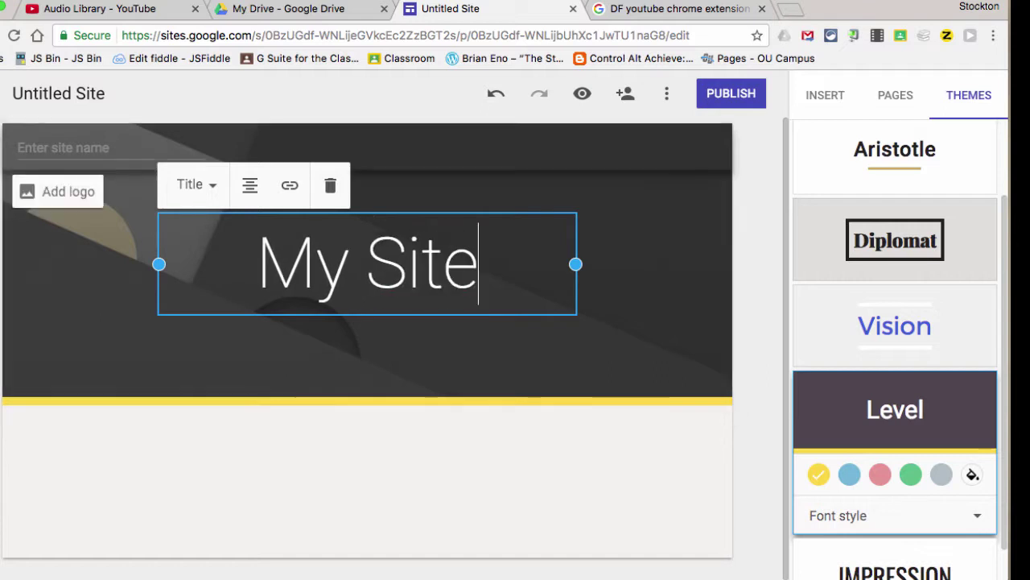
click(81, 148)
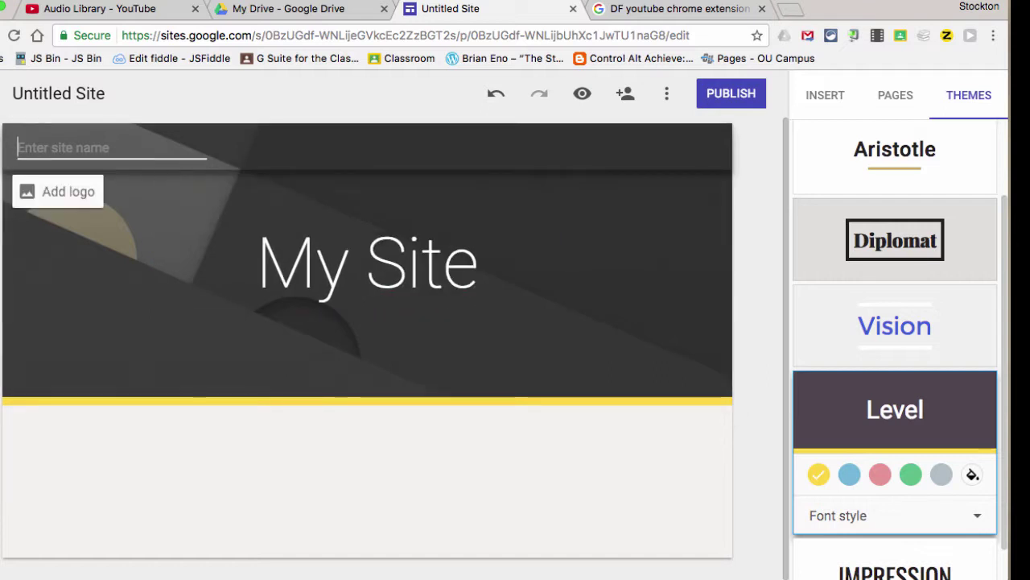
text(phil1)
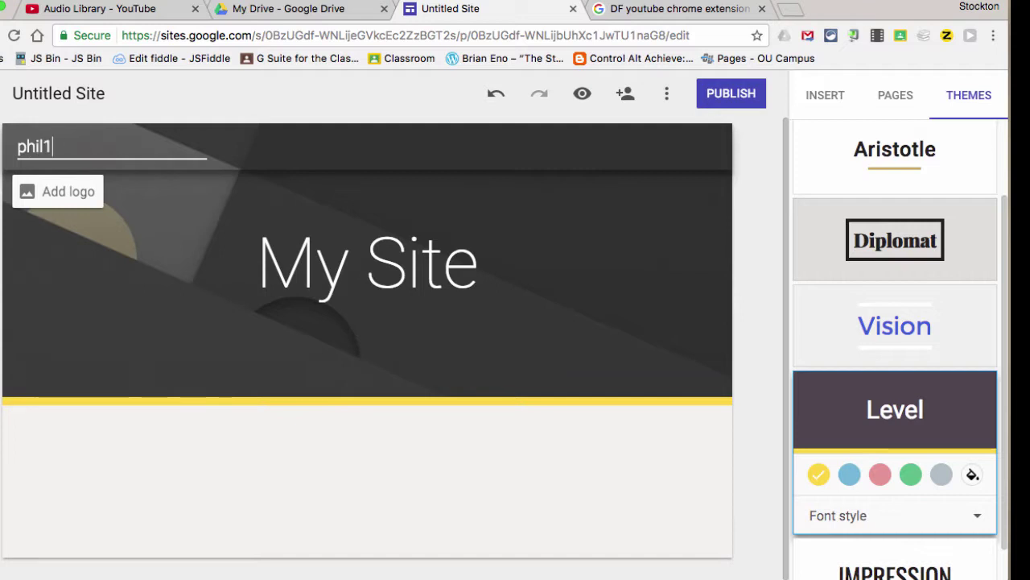
text(11)
click(226, 94)
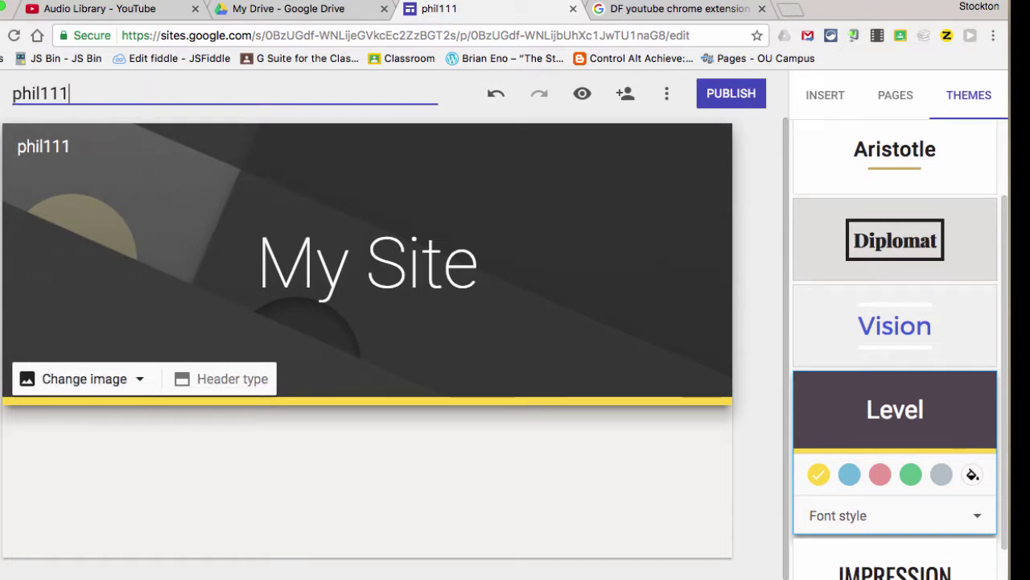
Set the header background to the blurred golden-brown image from the gallery.
click(83, 379)
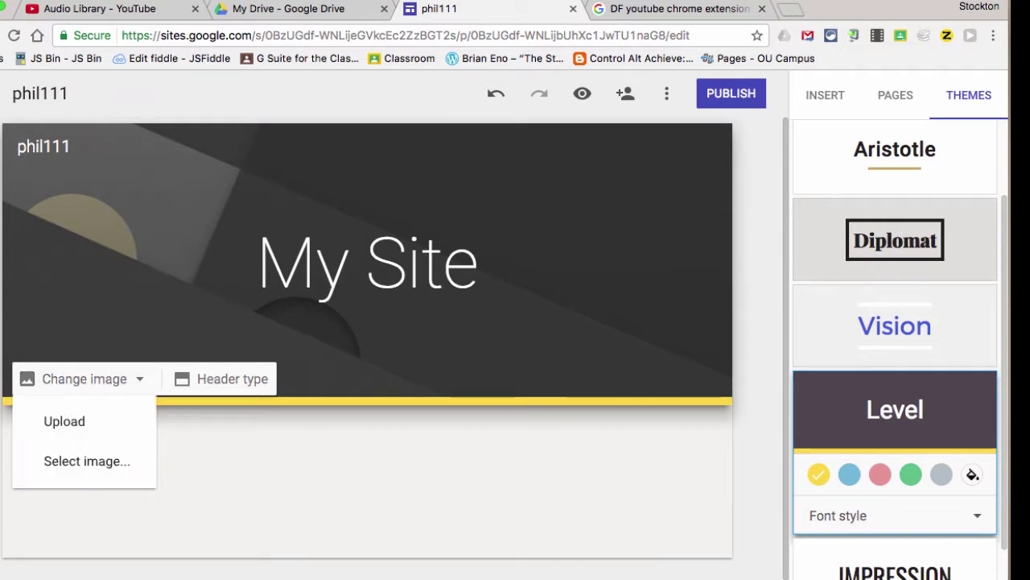
click(87, 460)
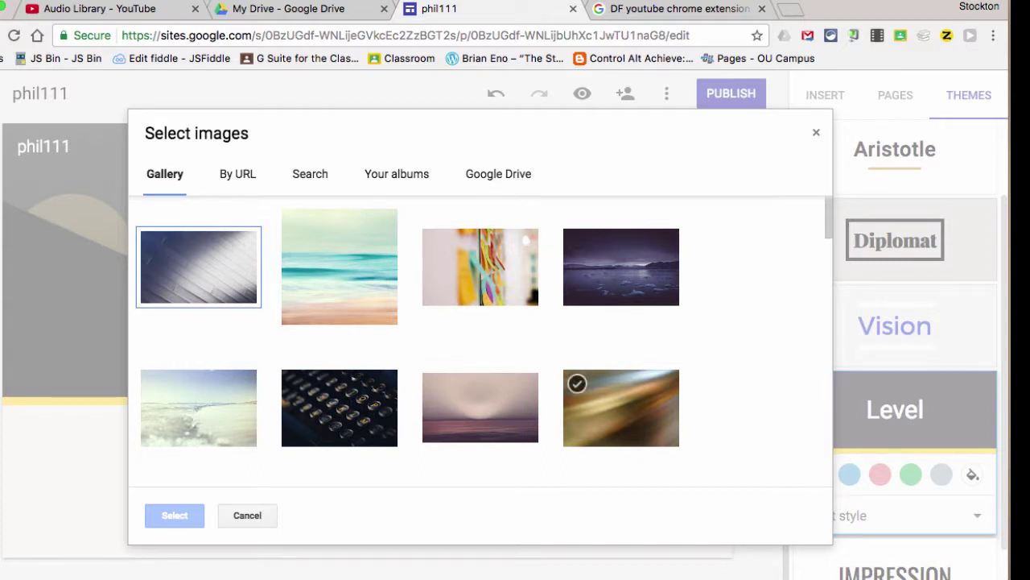
click(621, 407)
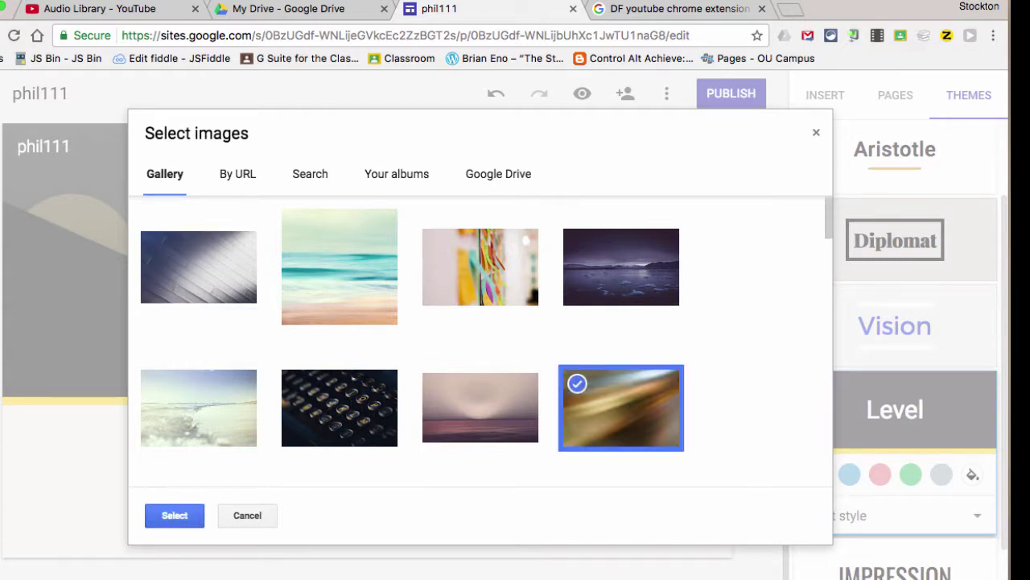
click(175, 515)
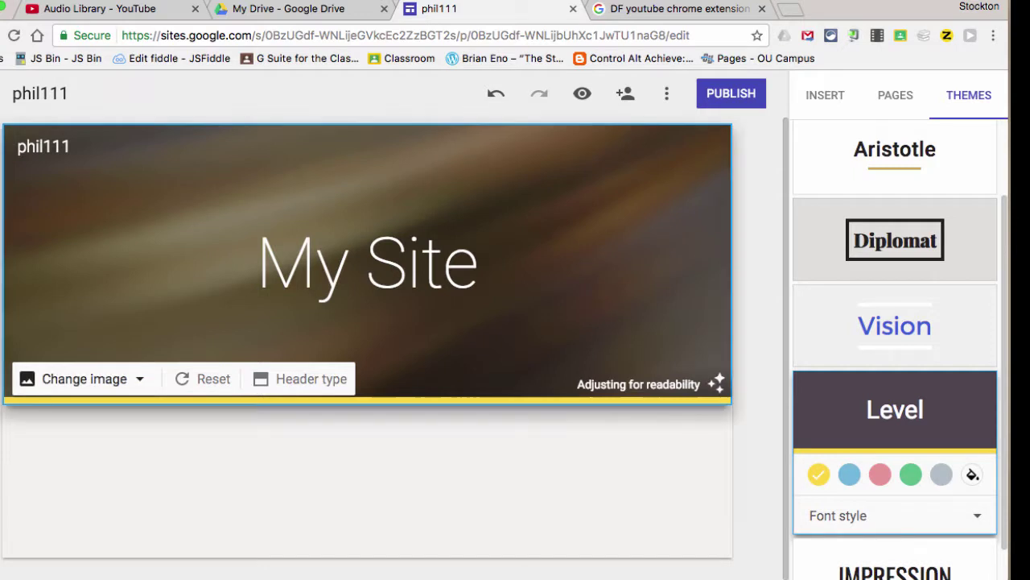
click(85, 378)
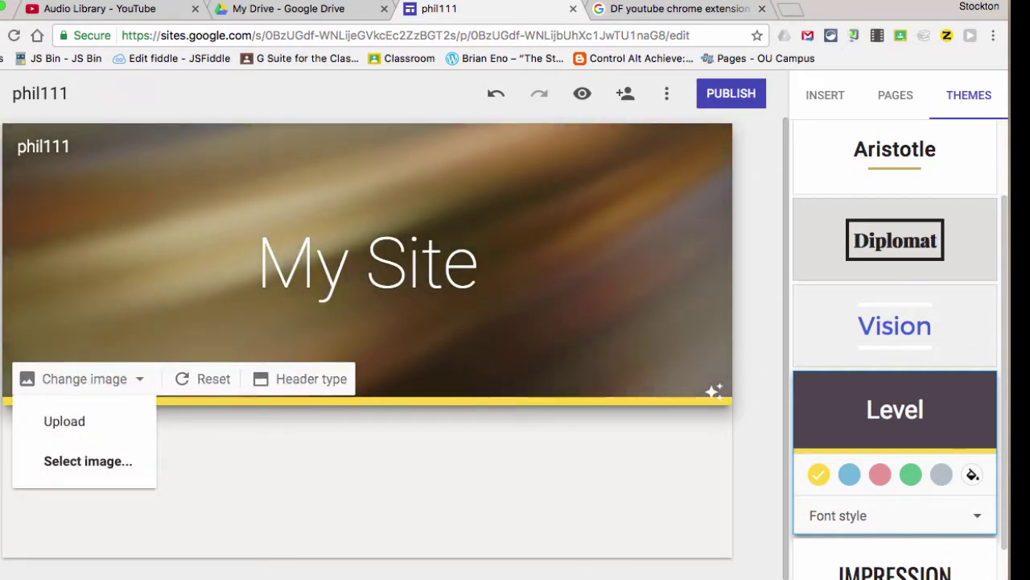
click(64, 421)
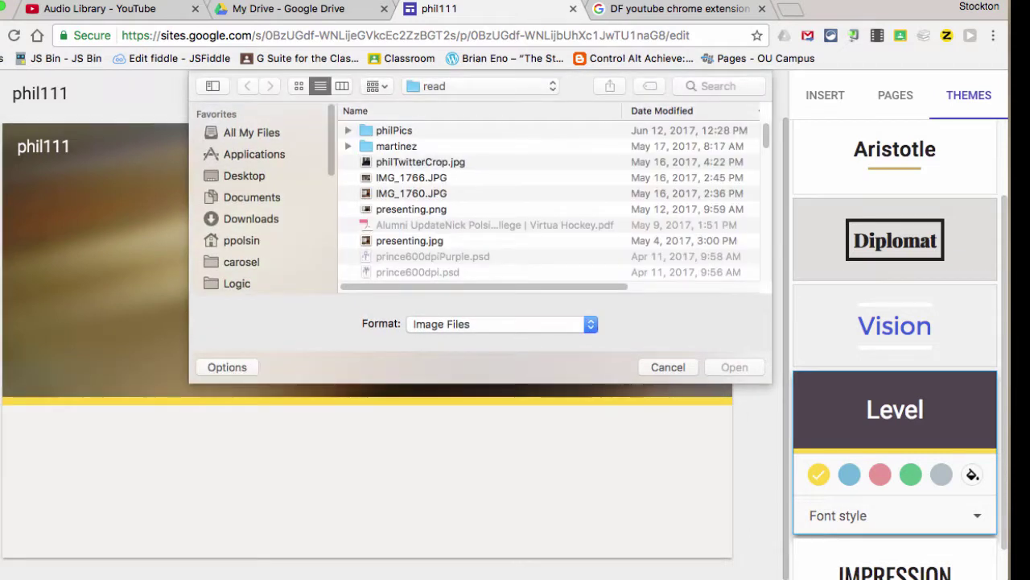
key(Escape)
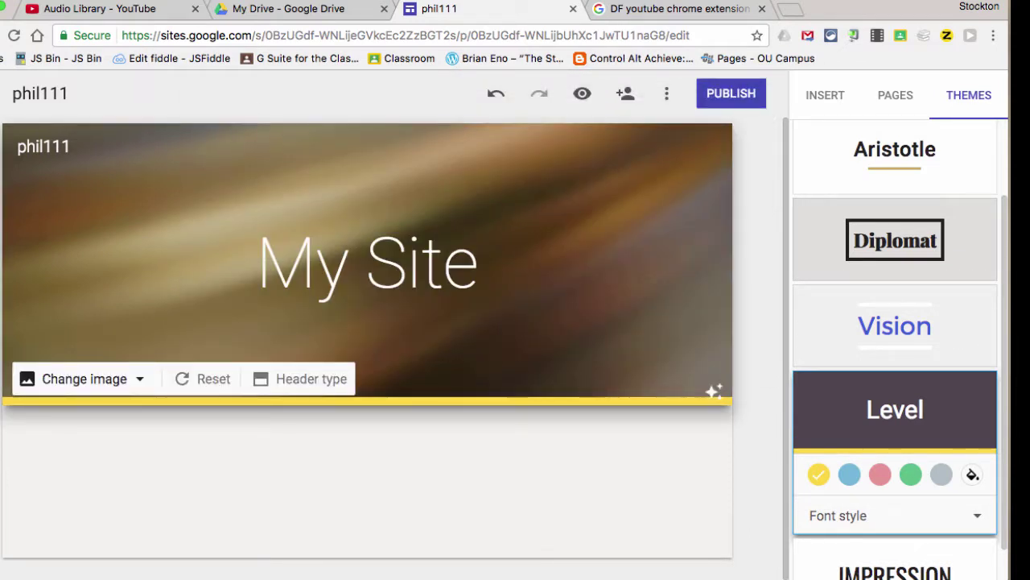
Replace the header background with the gallery image of grey diagonal metal panels.
click(85, 378)
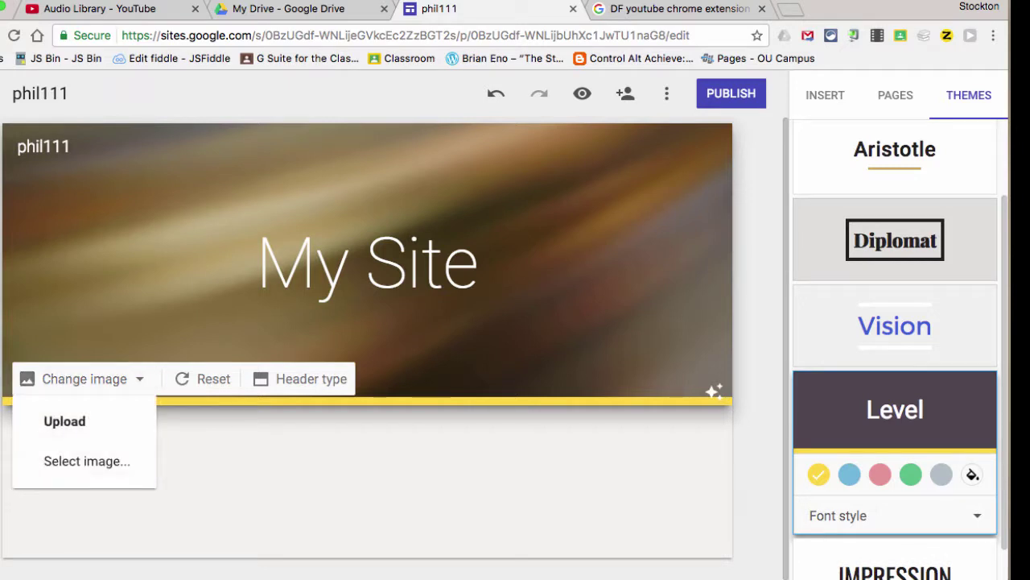
click(87, 461)
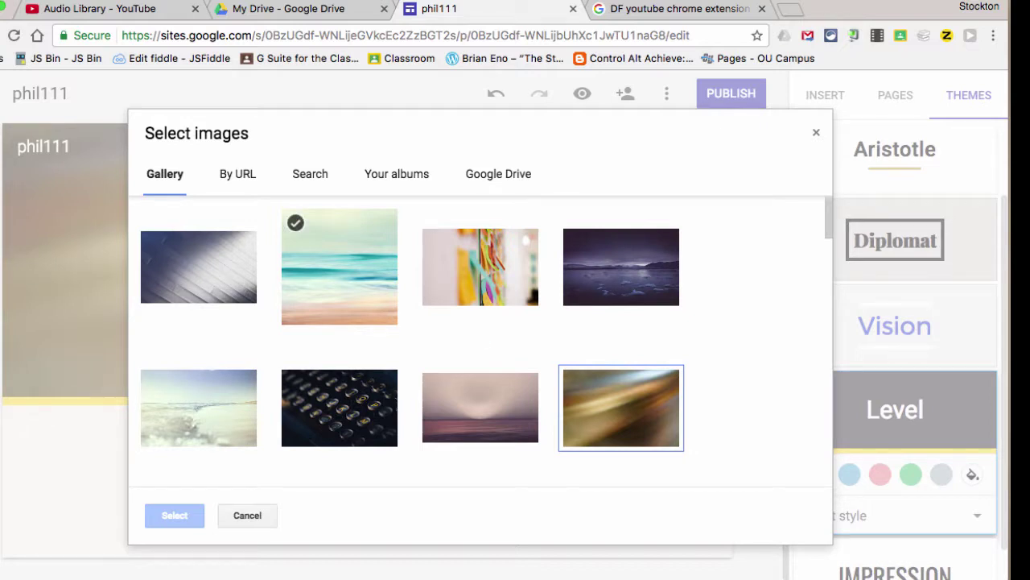
click(199, 266)
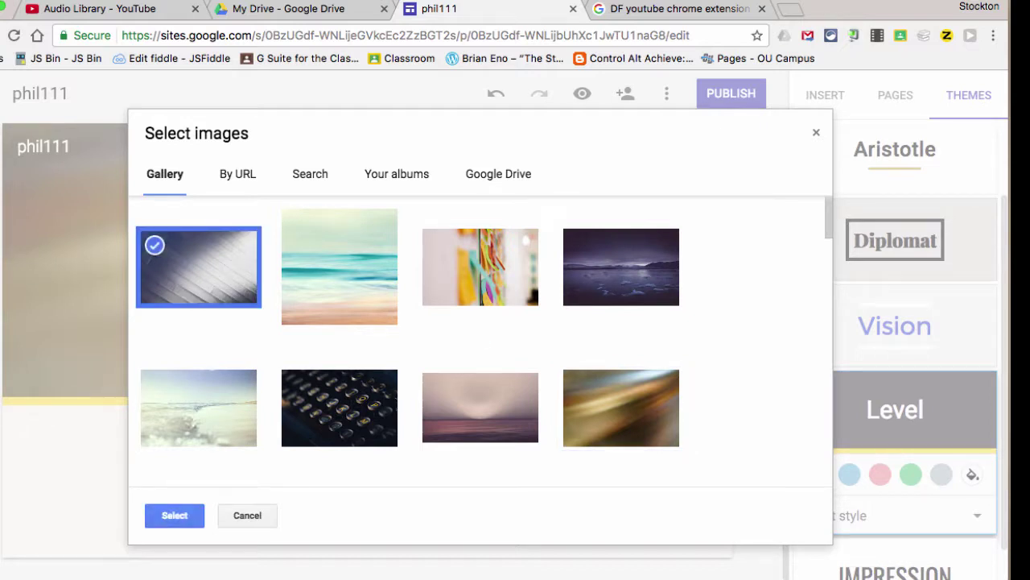
click(175, 515)
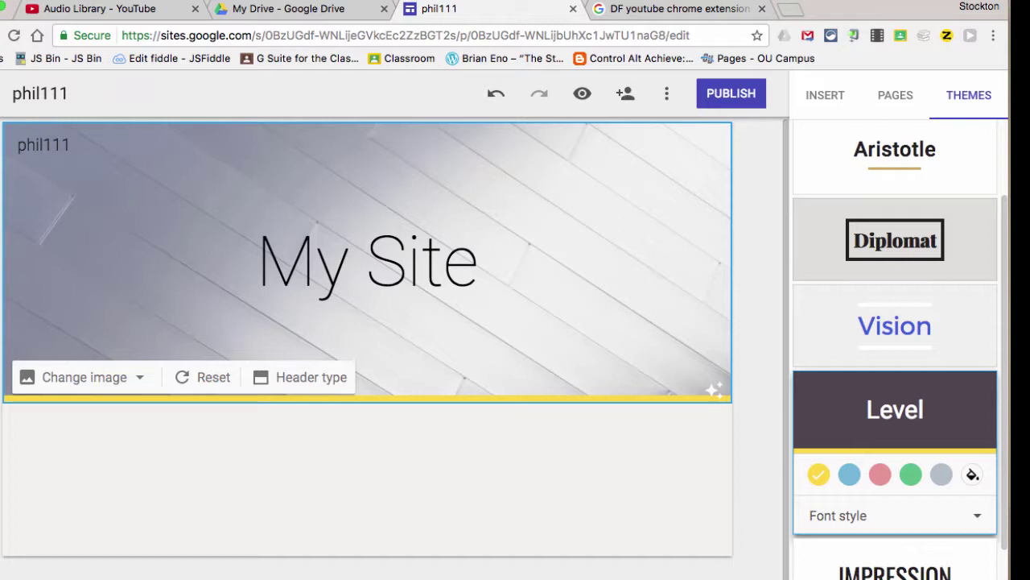
Add a text box below the header containing "Title" and format it with the Title style.
double_click(355, 473)
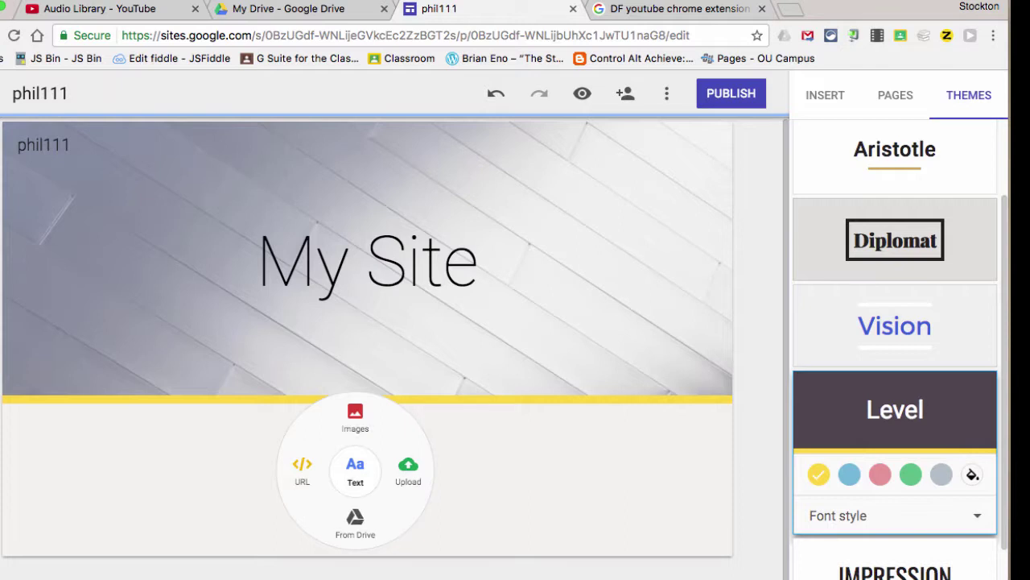
click(355, 467)
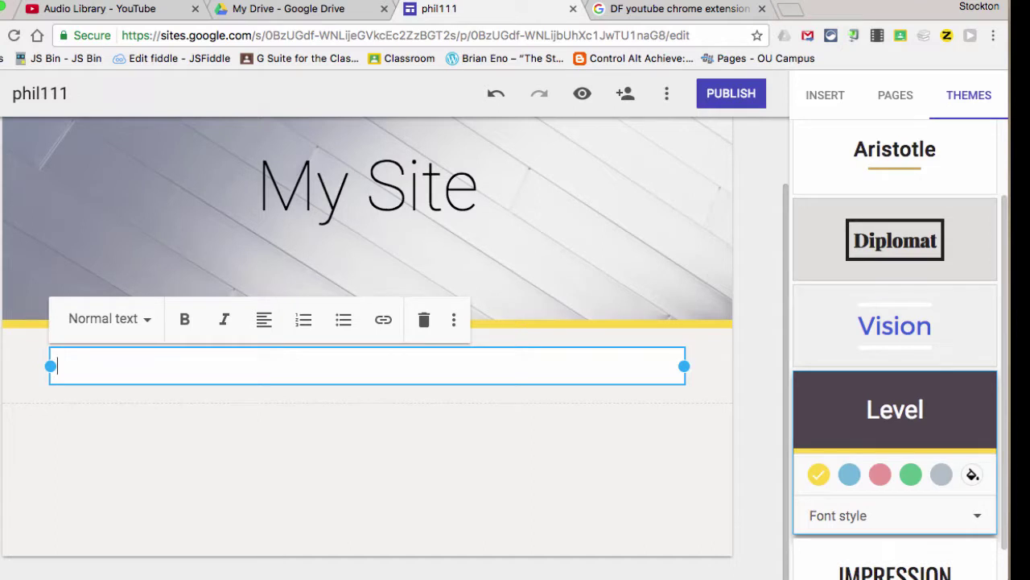
text(Title)
key(shift+Home)
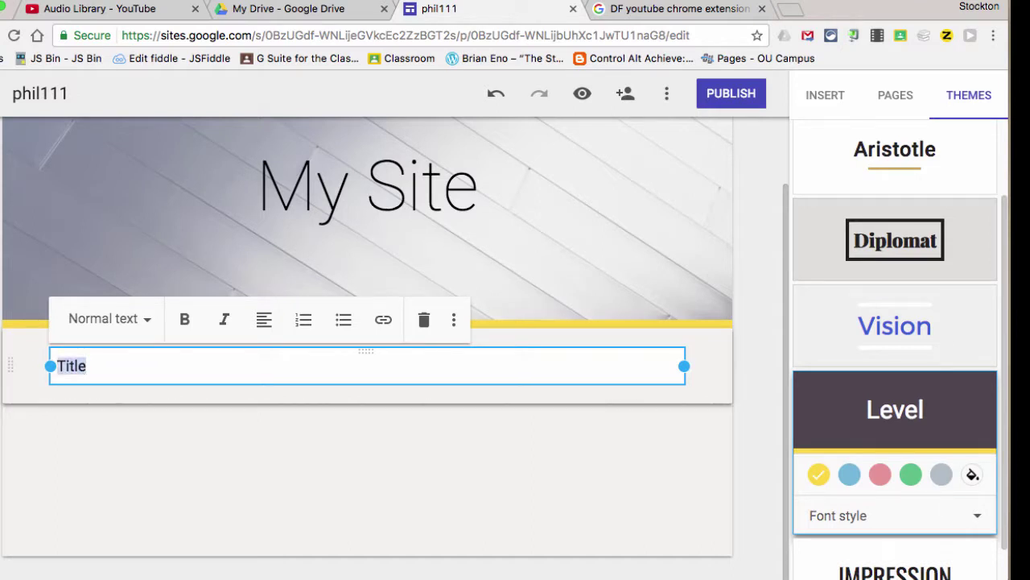
click(109, 319)
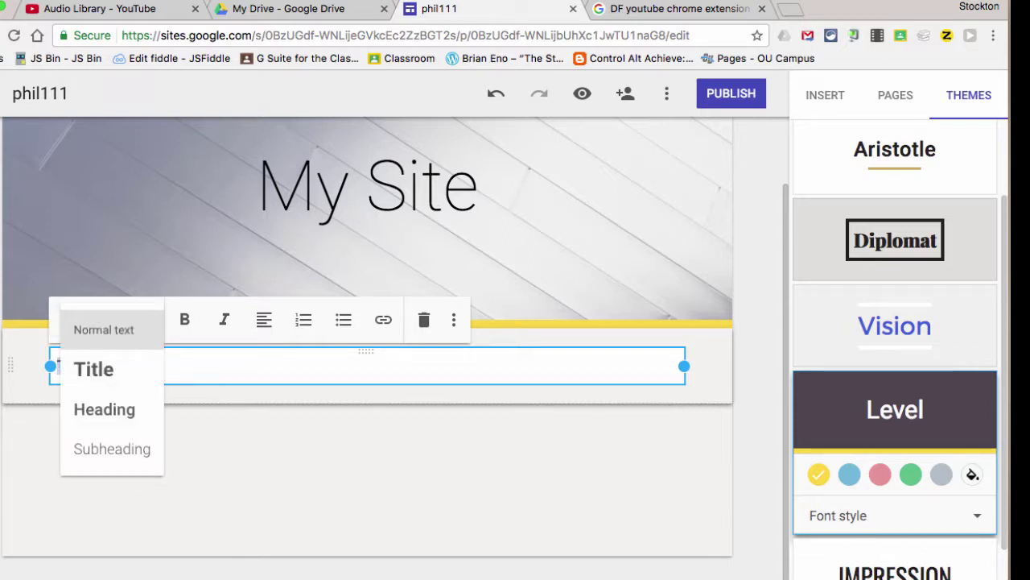
click(92, 368)
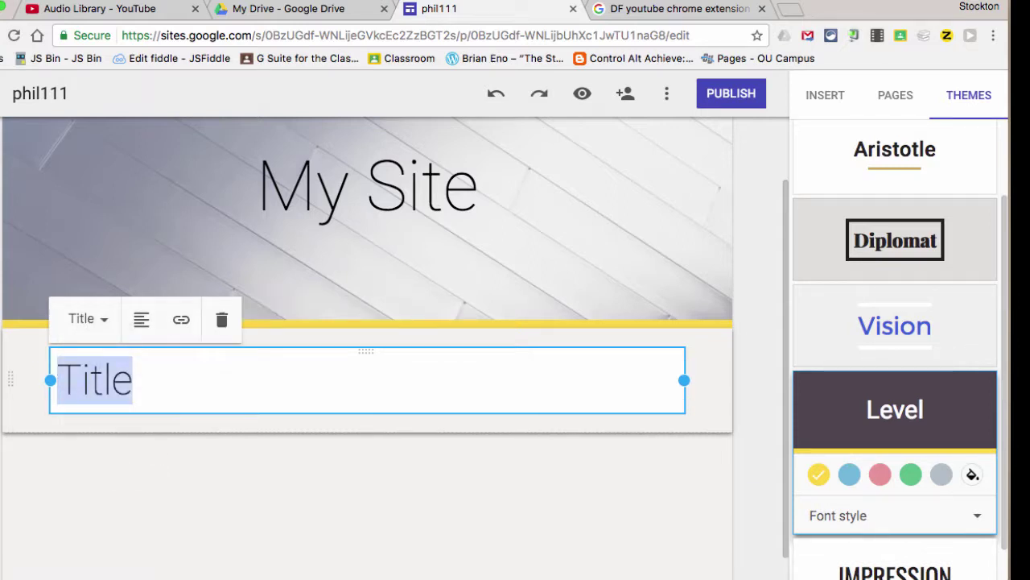
key(End)
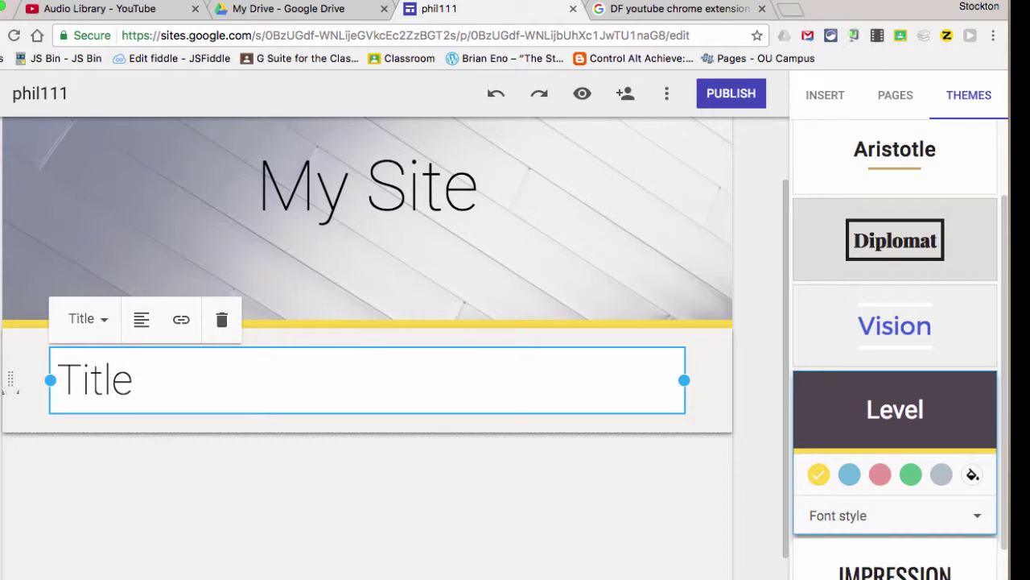
click(18, 396)
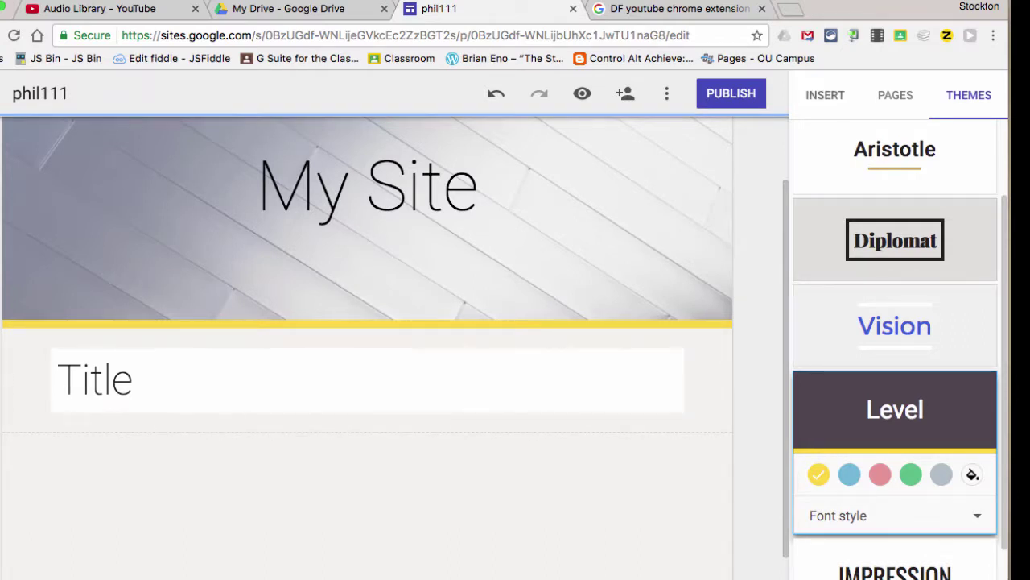
Narrow the Title text box to about half of the section's content width.
click(825, 95)
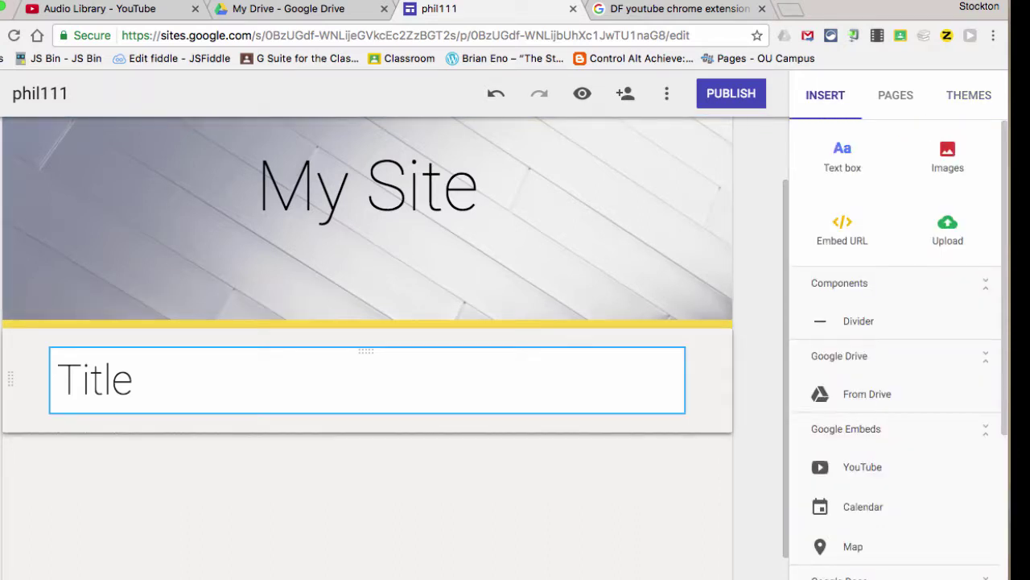
click(679, 386)
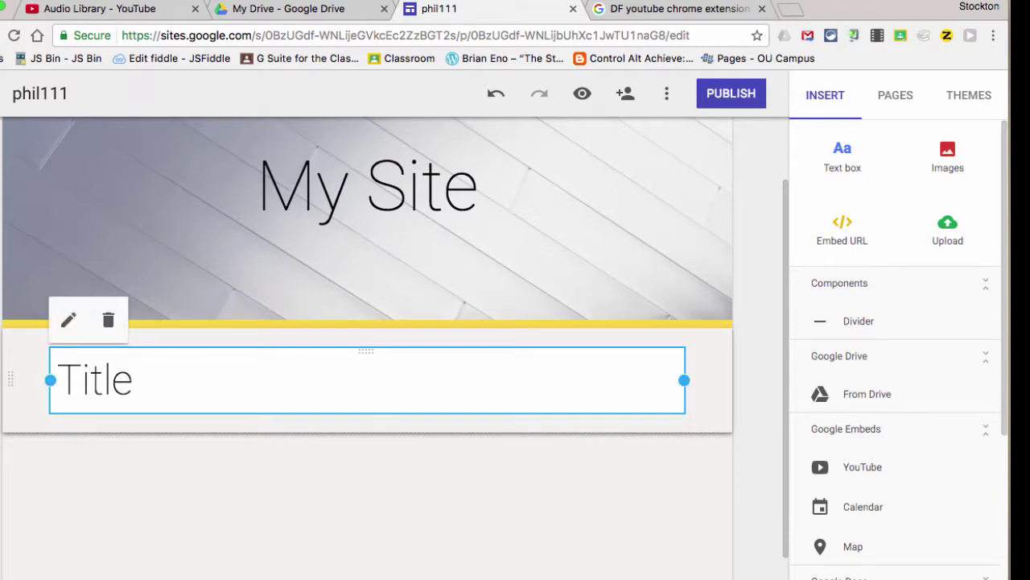
drag(685, 380, 360, 380)
Add three lines of placeholder text under the Title heading: ";lsf;sldfj;", "lkdfngdklfgn" and "dlkfglkdfngk".
click(133, 380)
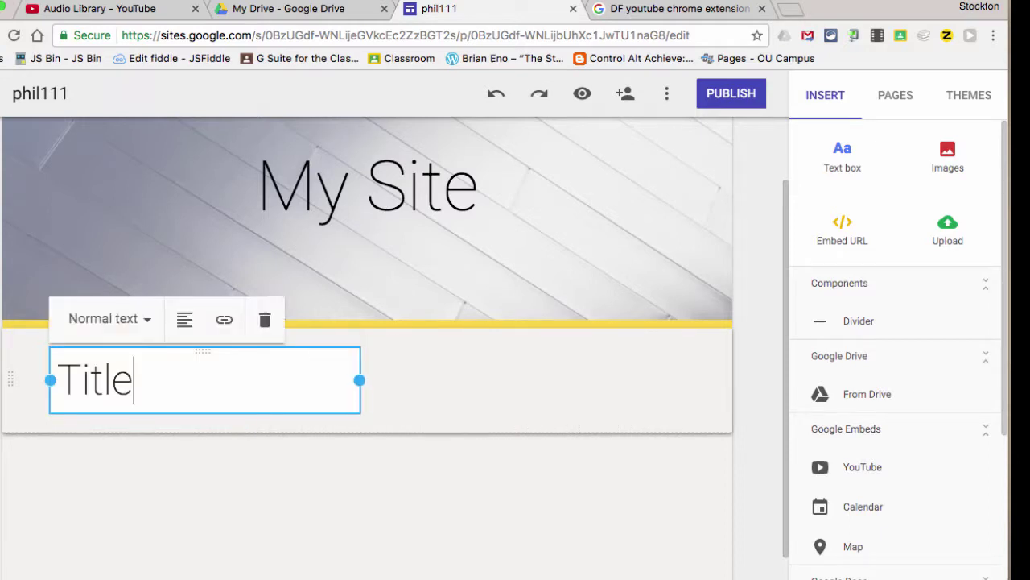
key(Return)
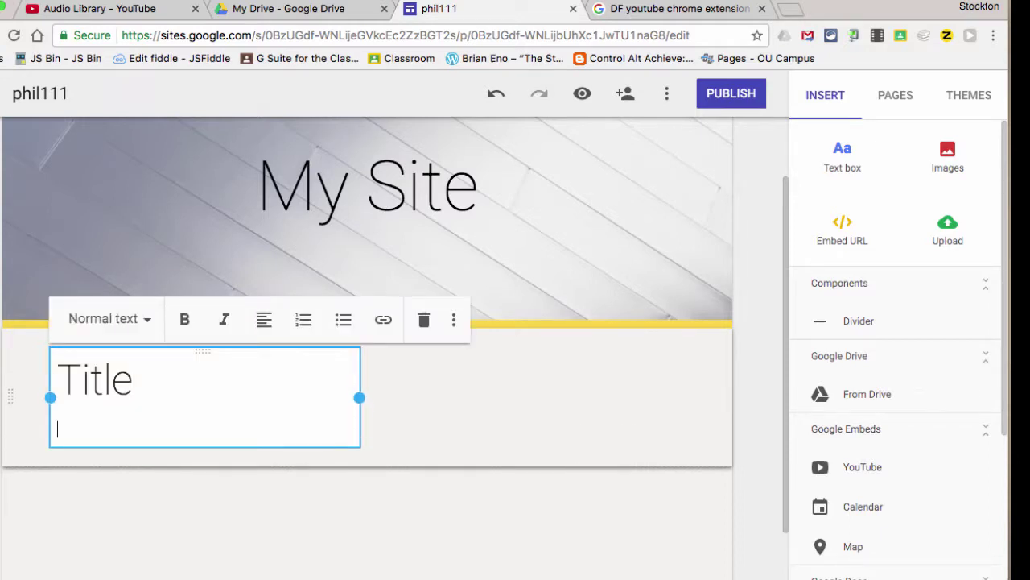
text(;lsf;sldfj;)
key(Return)
text(lkdfngdklfgn)
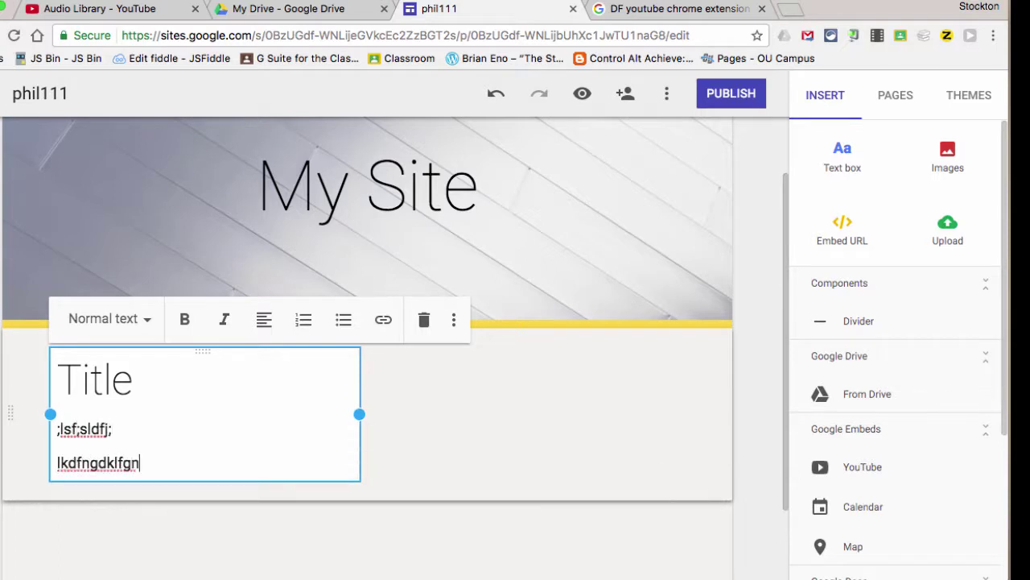
key(Return)
text(dlkfglkdfngk)
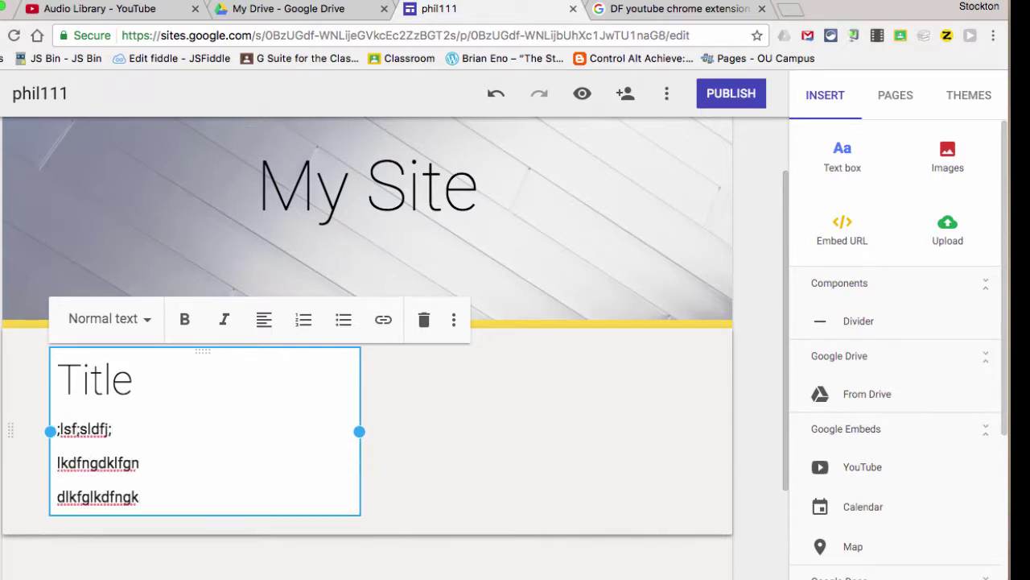
key(Escape)
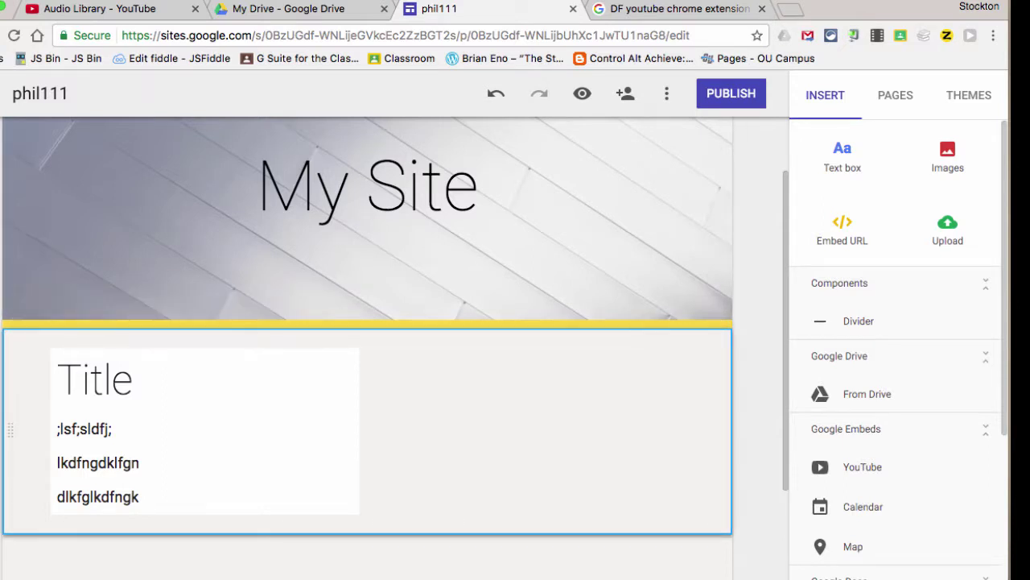
Search the web for "moose" and insert the image of the moose standing in water beside the Title text box.
double_click(553, 419)
click(552, 356)
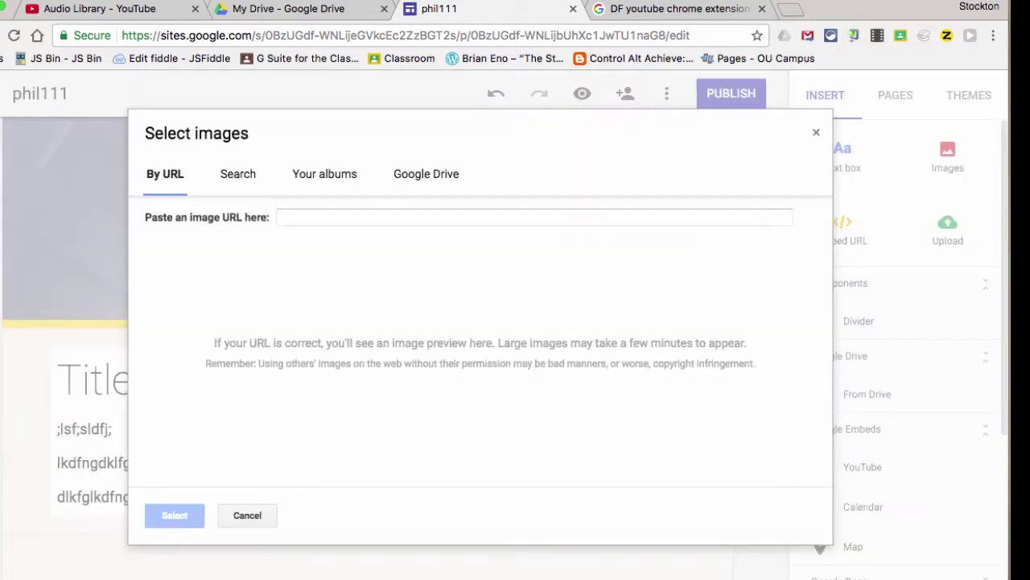
click(238, 174)
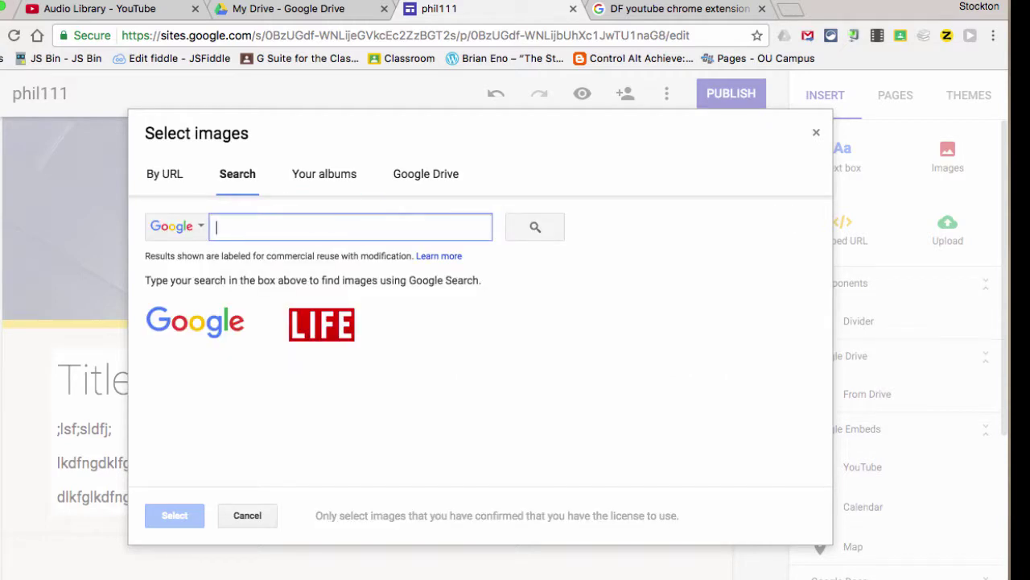
text(moose)
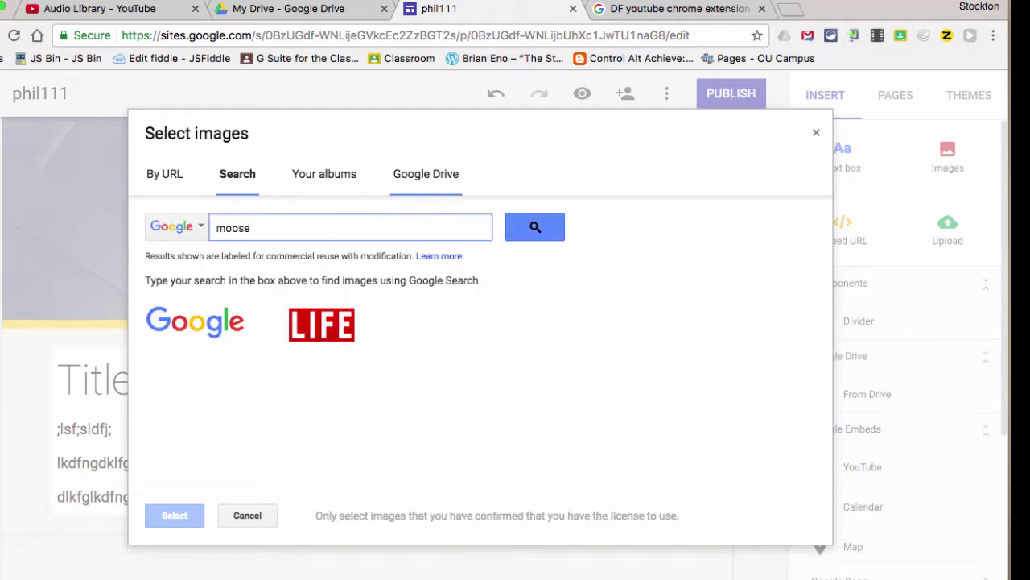
key(Return)
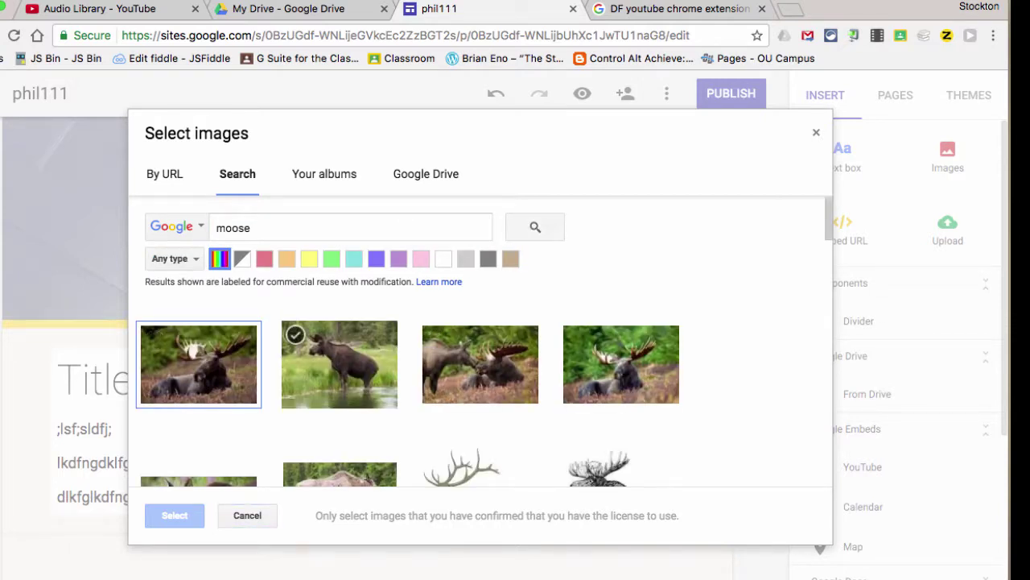
click(338, 364)
click(175, 515)
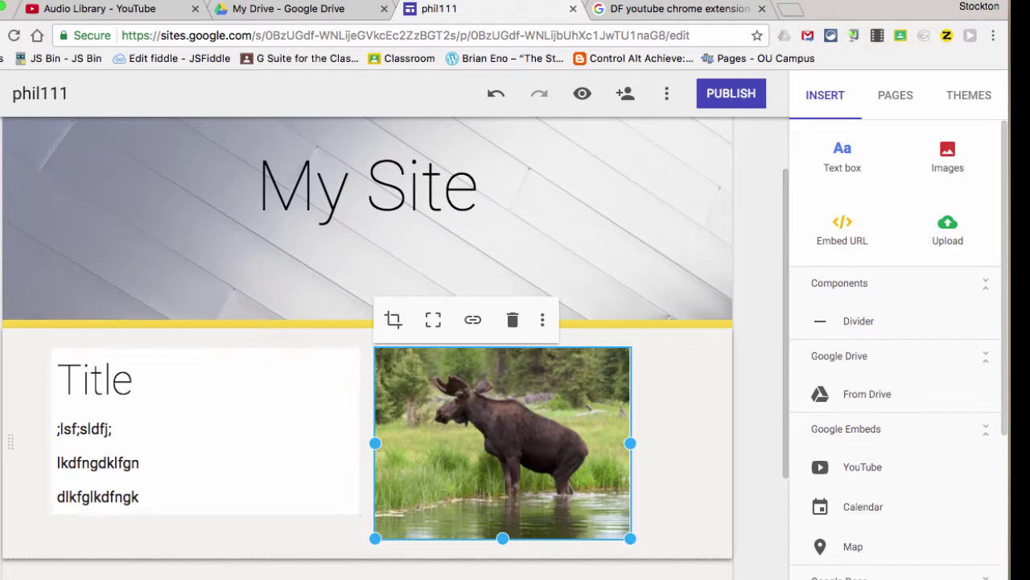
click(668, 418)
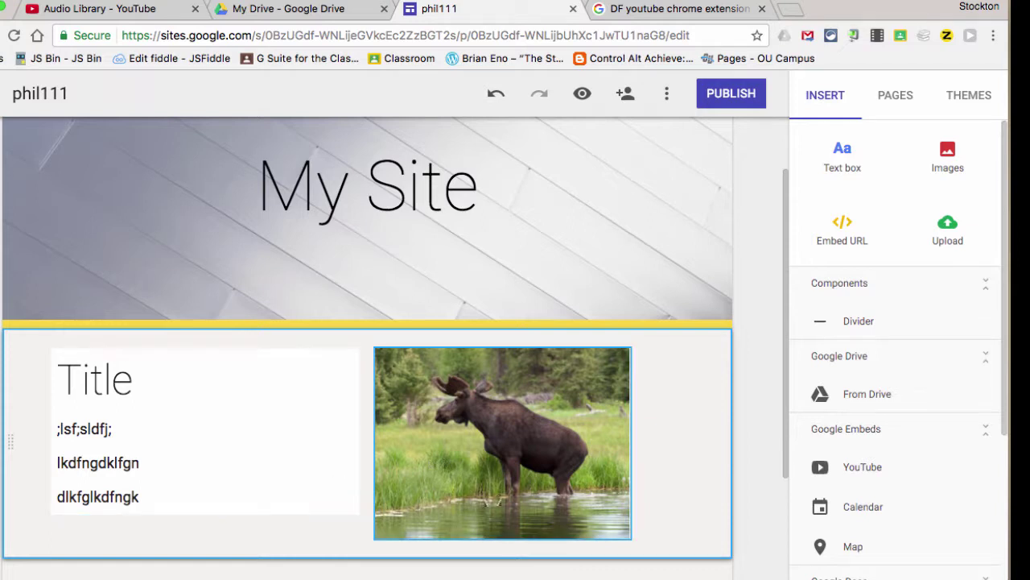
Try the Regular and Emphasis 2 styles on the section with the moose image and settle on Emphasis 1.
scroll(367, 327, down, 3)
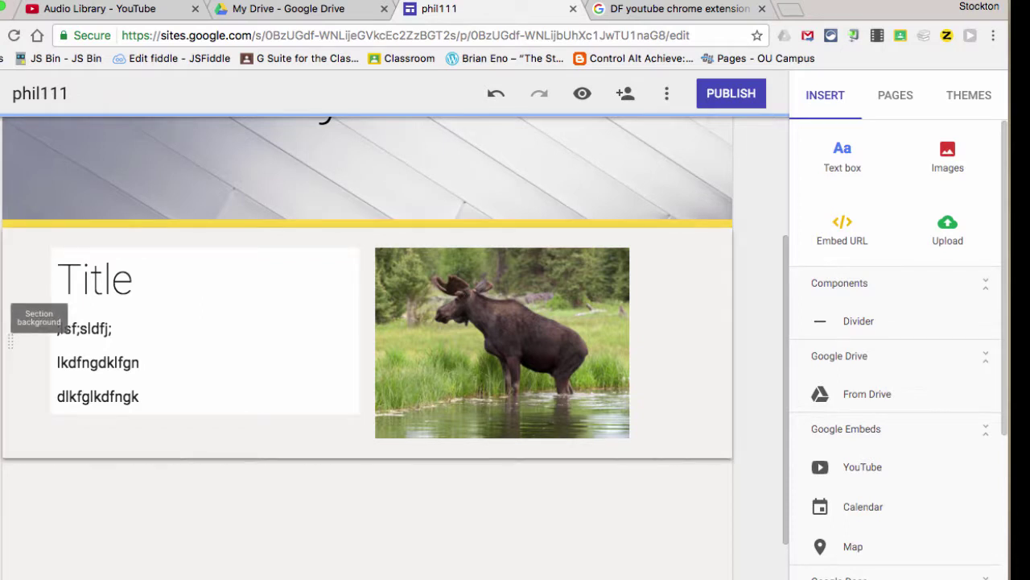
click(18, 318)
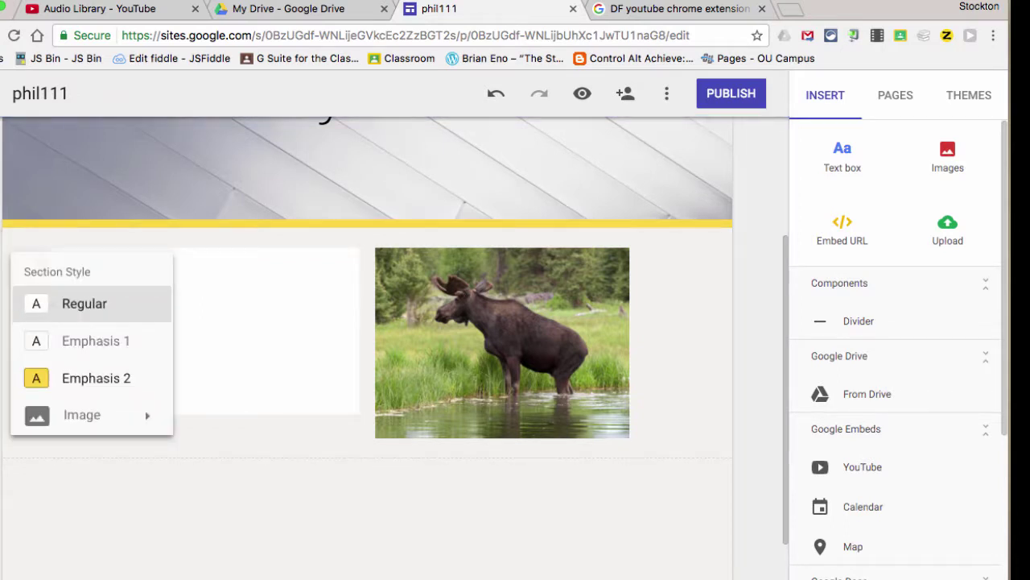
click(96, 378)
click(96, 341)
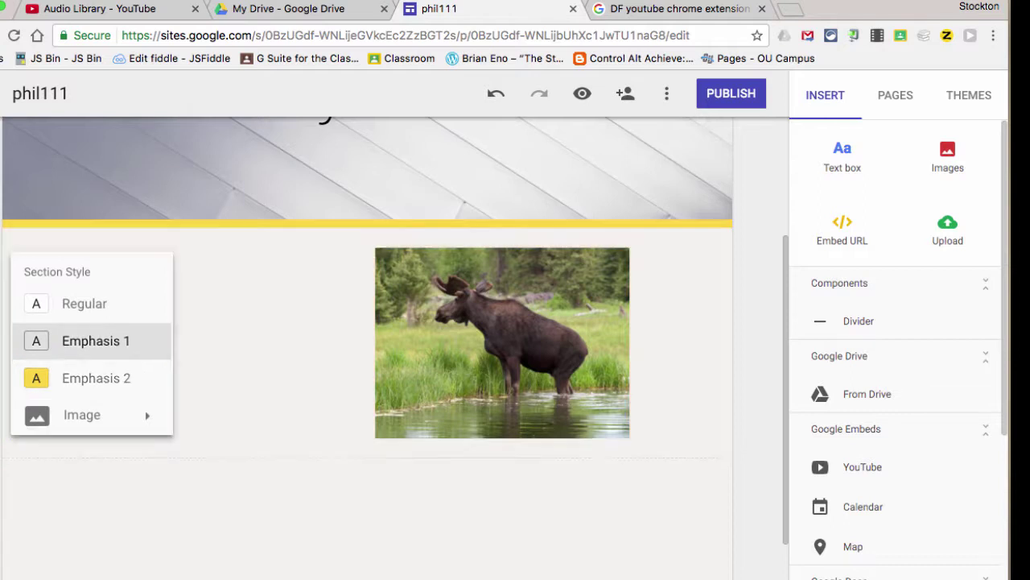
click(84, 303)
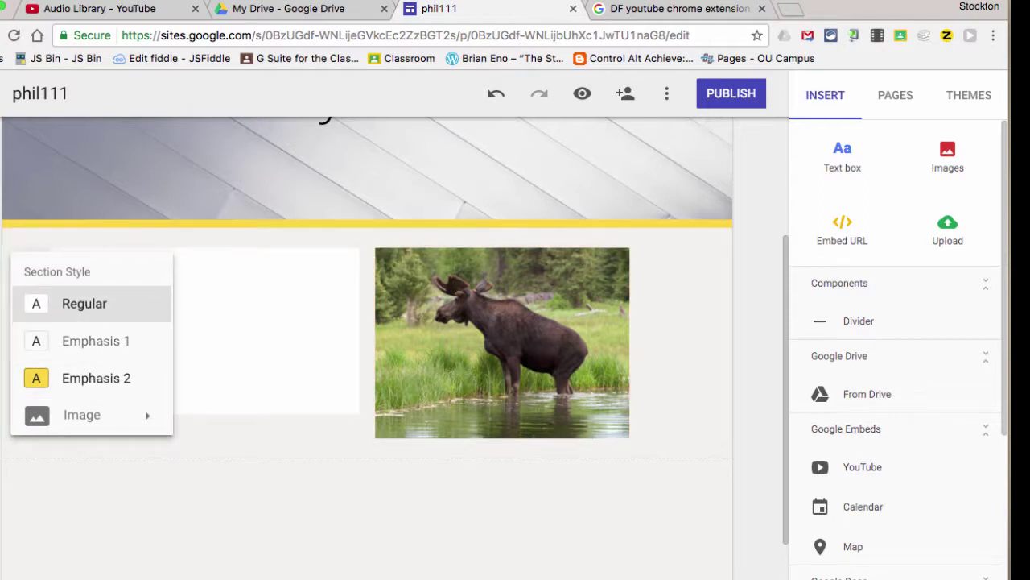
click(96, 377)
mouse_move(82, 414)
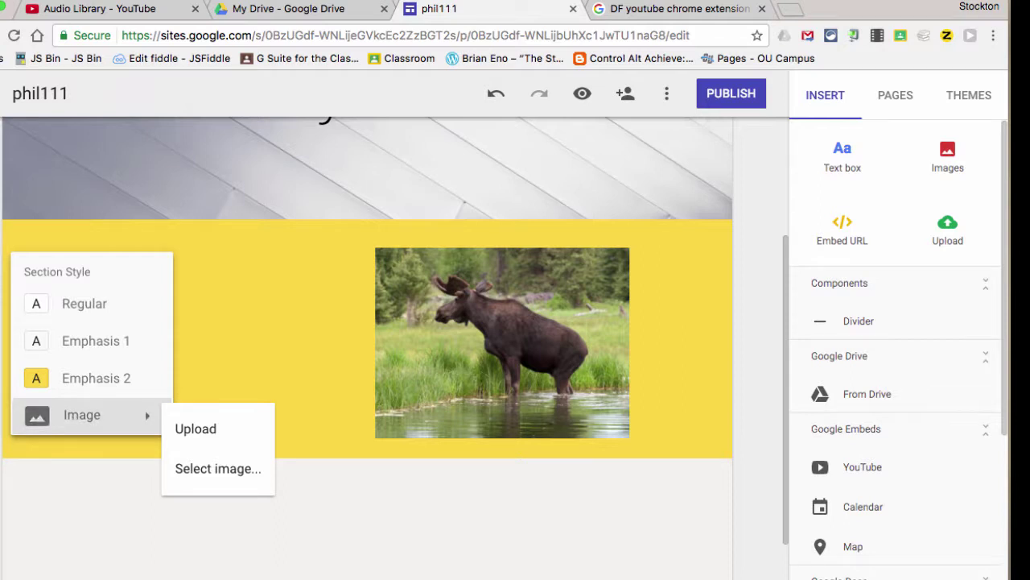
click(96, 341)
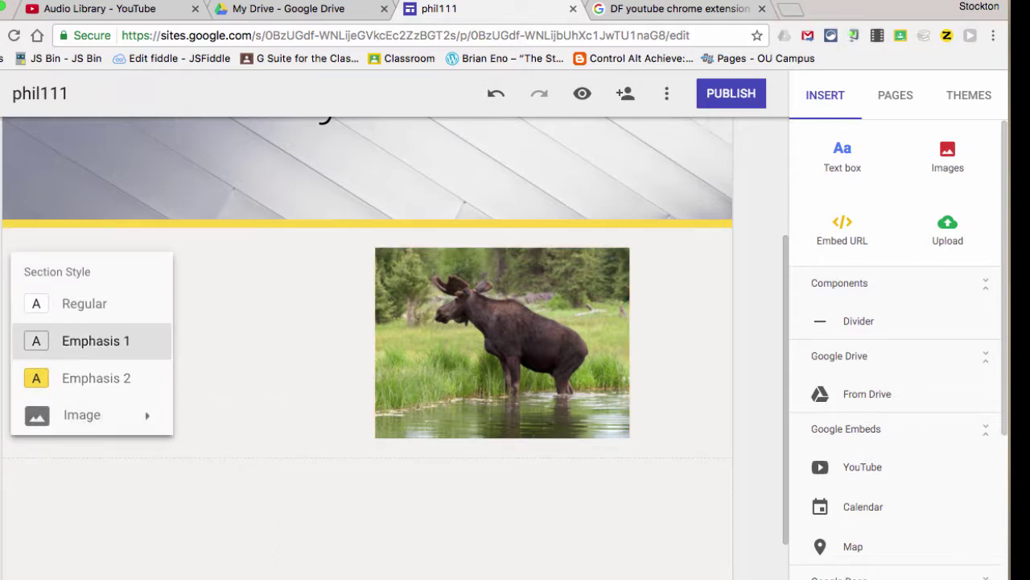
click(84, 303)
click(95, 341)
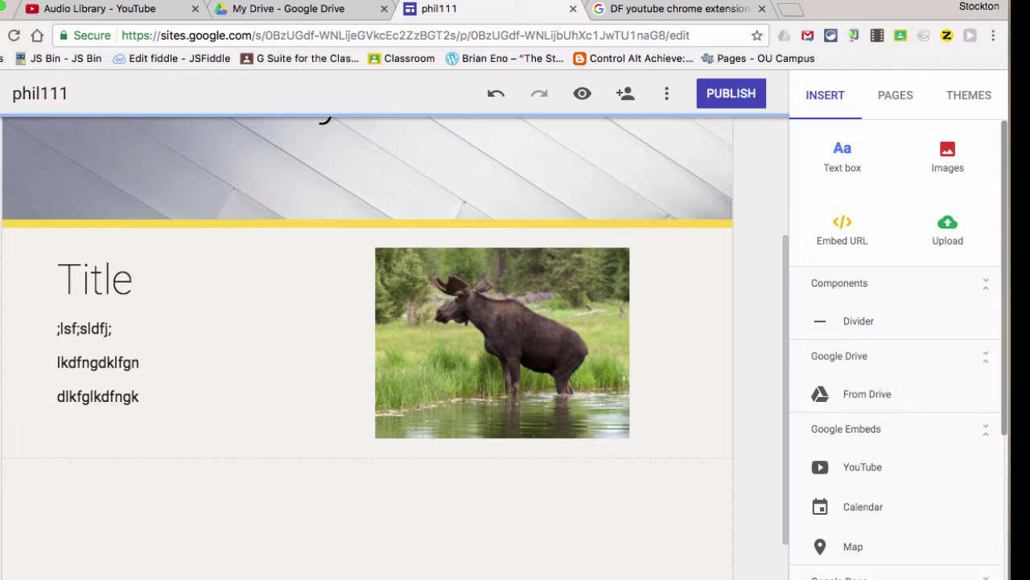
Insert the Drive presentation "But I Found it on the Web" below the moose section and enlarge it, centered in its section.
scroll(898, 346, down, 3)
scroll(885, 387, up, 3)
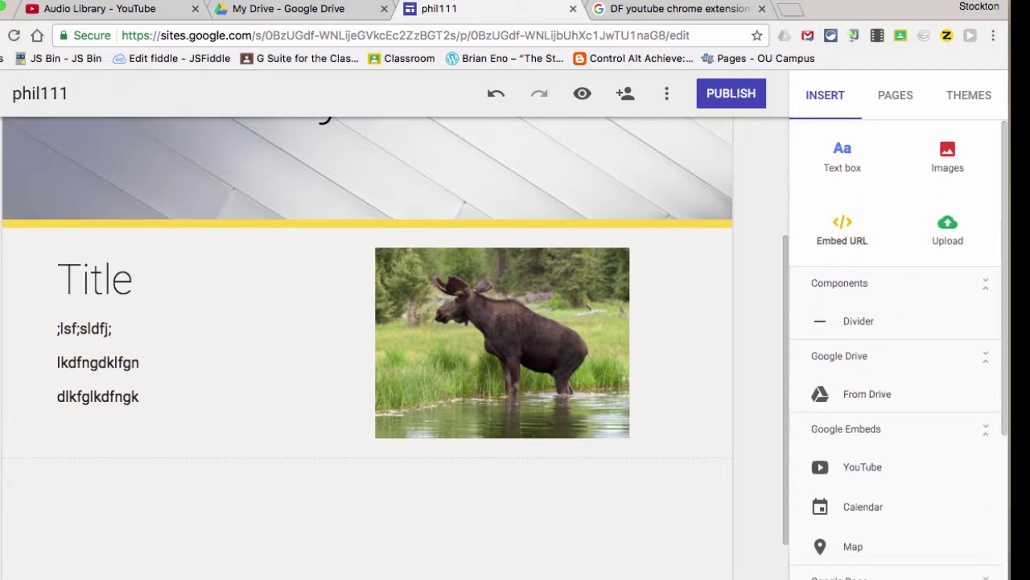
click(854, 391)
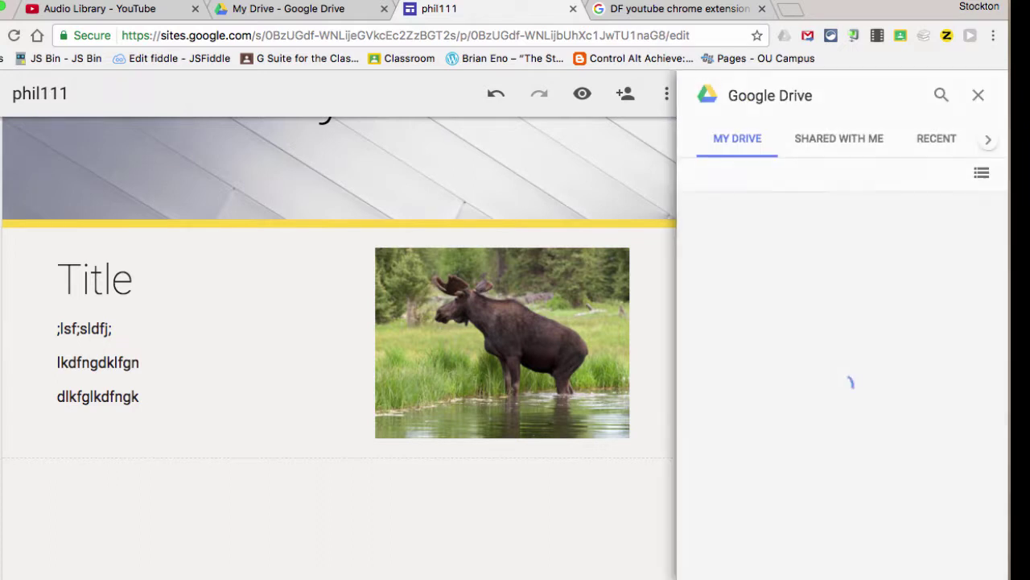
scroll(842, 386, down, 10)
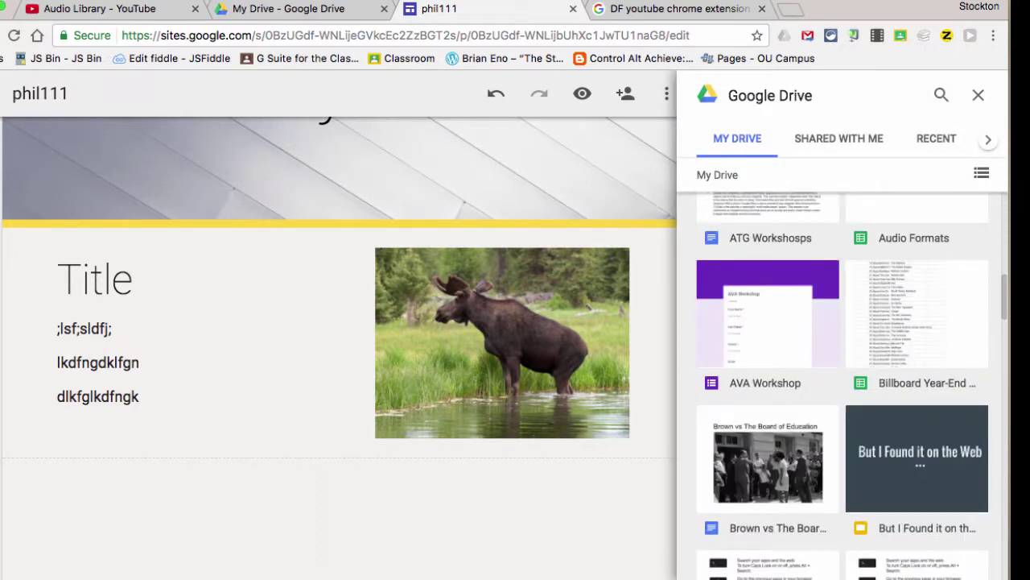
scroll(842, 386, up, 1)
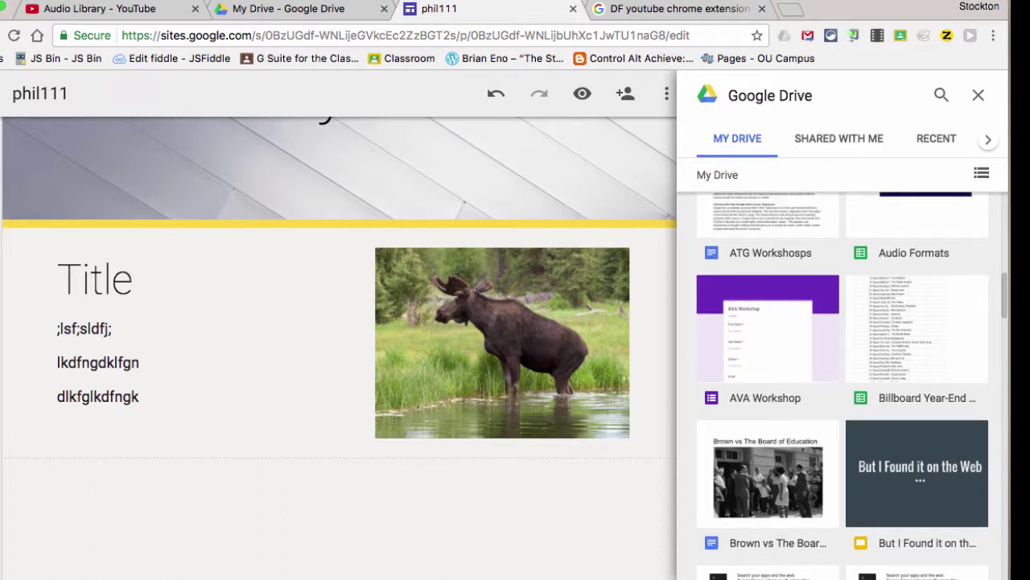
click(917, 472)
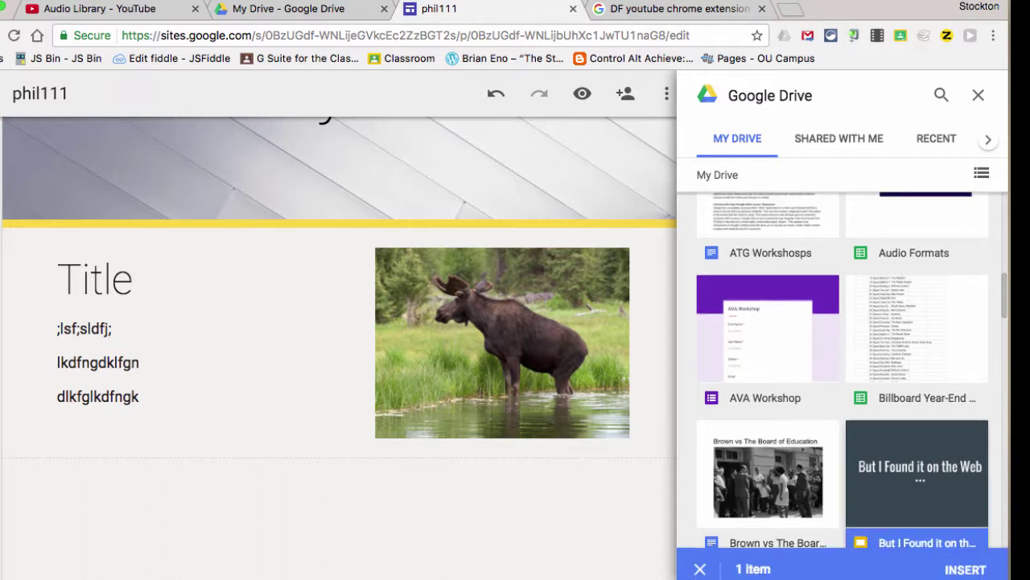
click(965, 561)
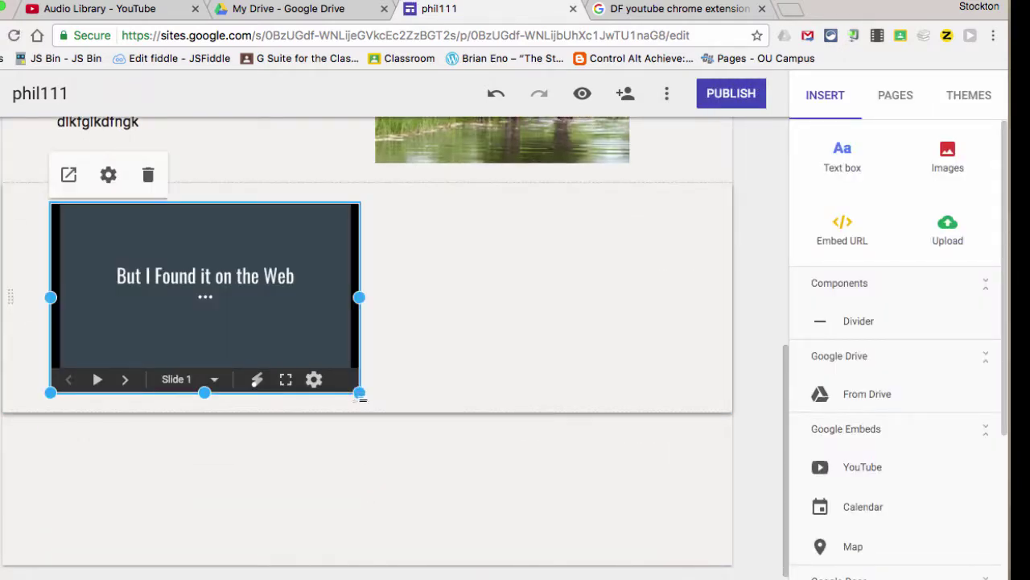
drag(359, 393, 522, 536)
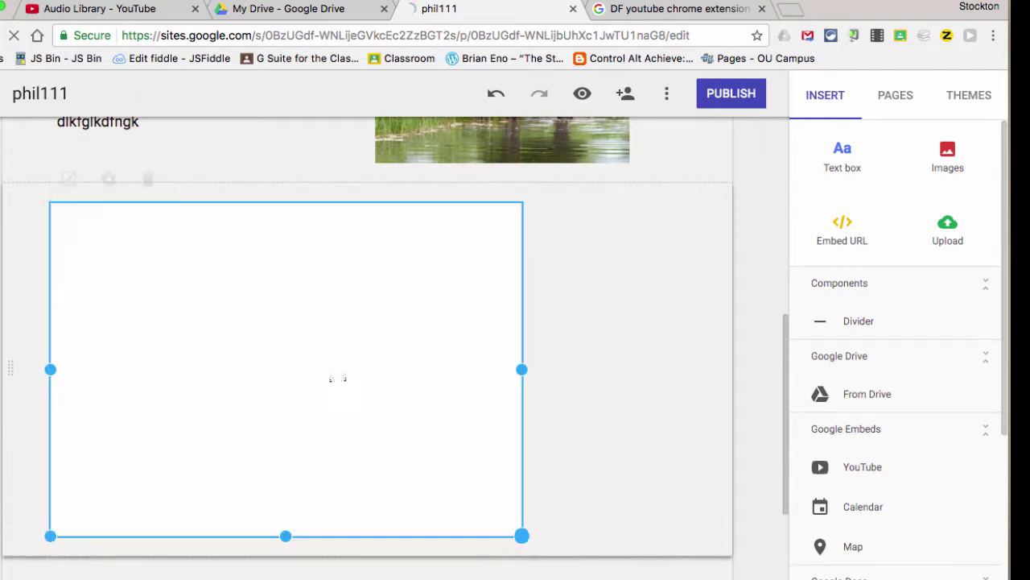
drag(507, 475, 590, 461)
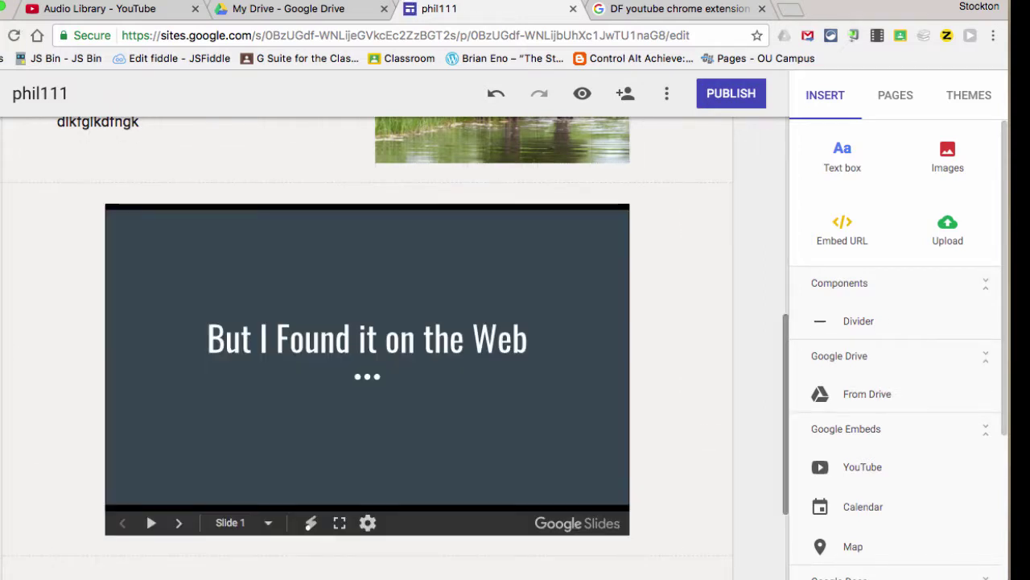
Insert a divider below the embedded presentation.
scroll(367, 338, down, 4)
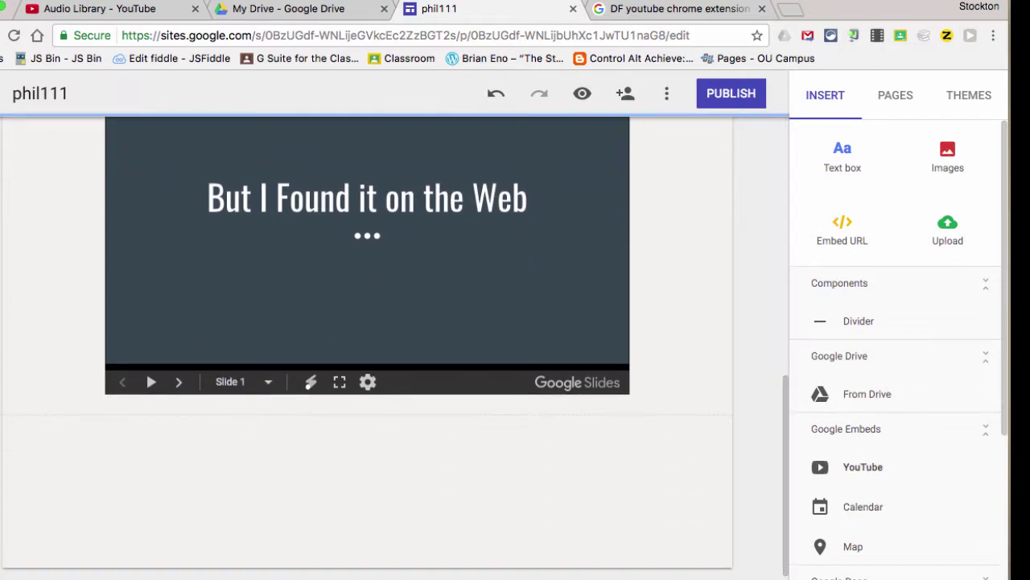
scroll(367, 338, up, 5)
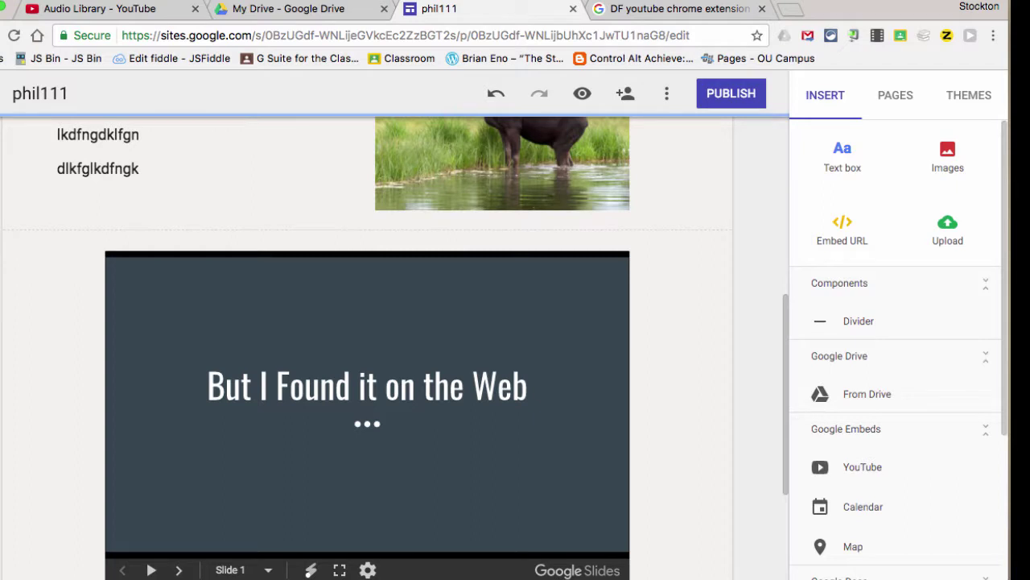
scroll(367, 338, down, 5)
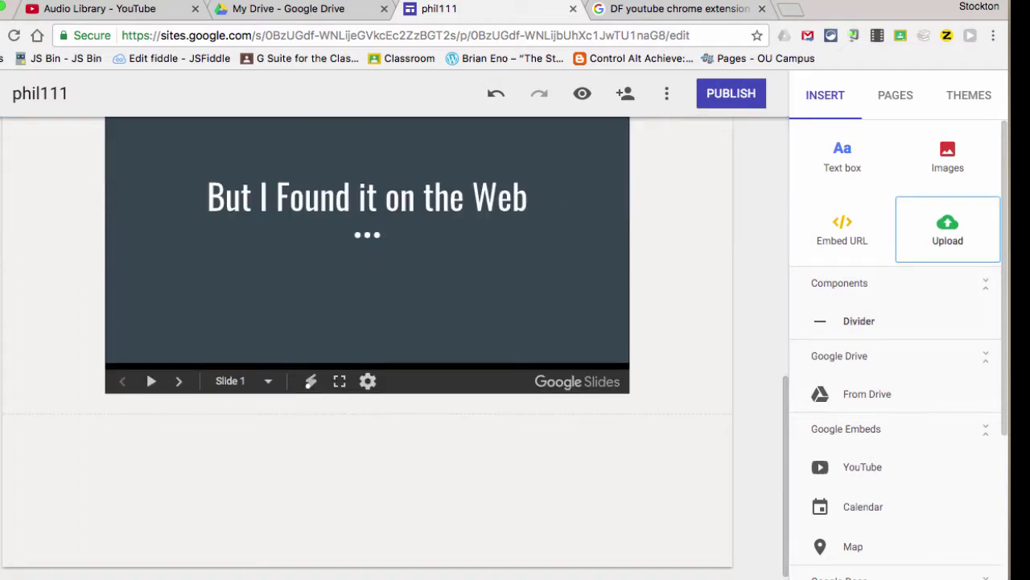
scroll(367, 403, down, 1)
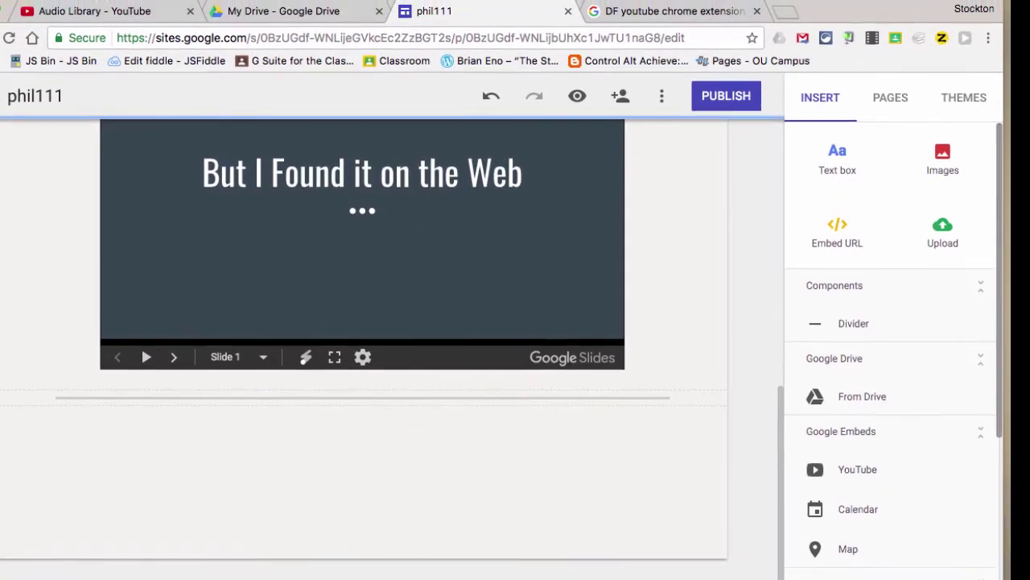
Try the Large banner and Title only header types on the home page and return to Banner.
scroll(893, 346, down, 5)
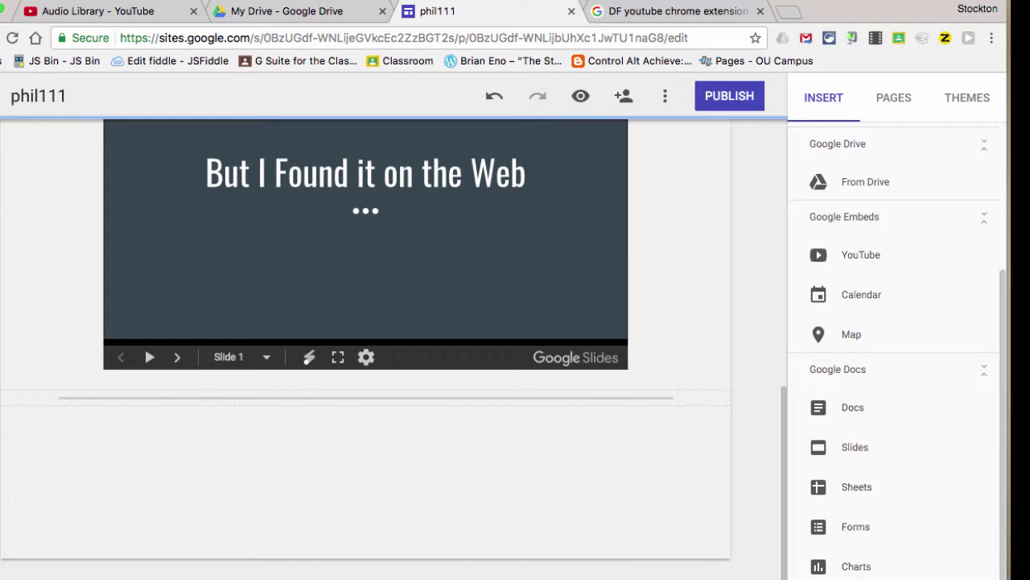
scroll(365, 322, up, 10)
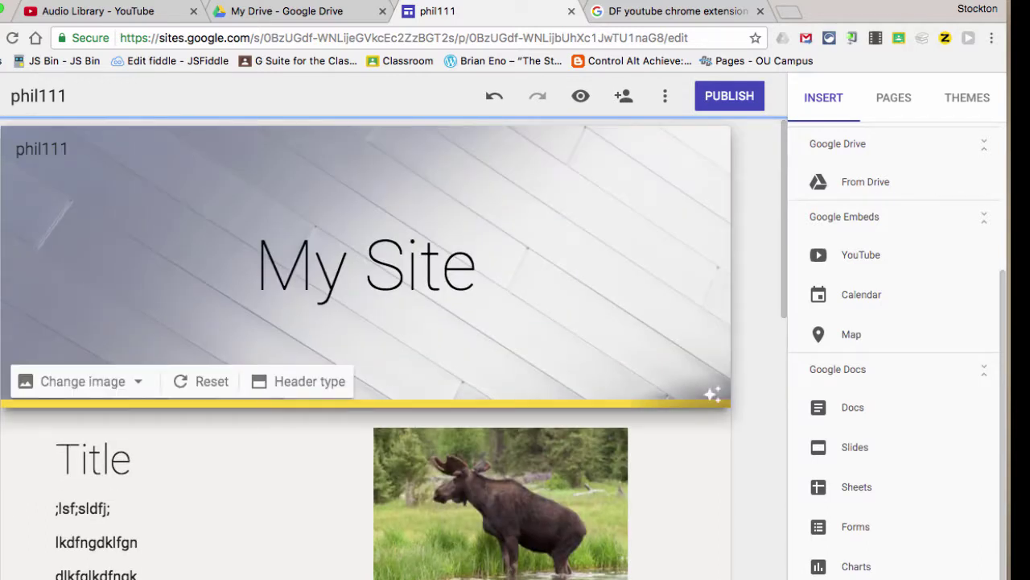
click(299, 381)
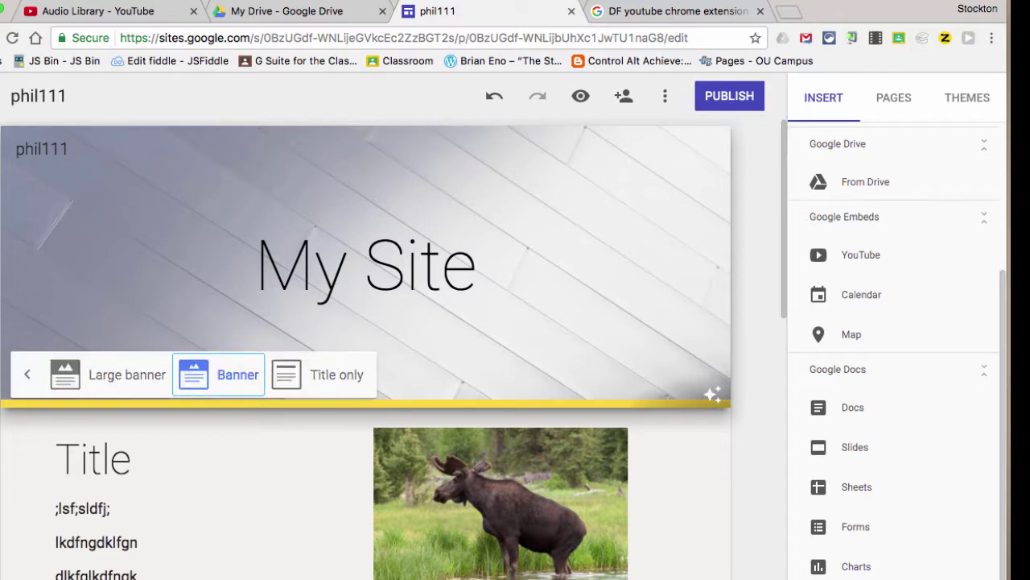
click(104, 374)
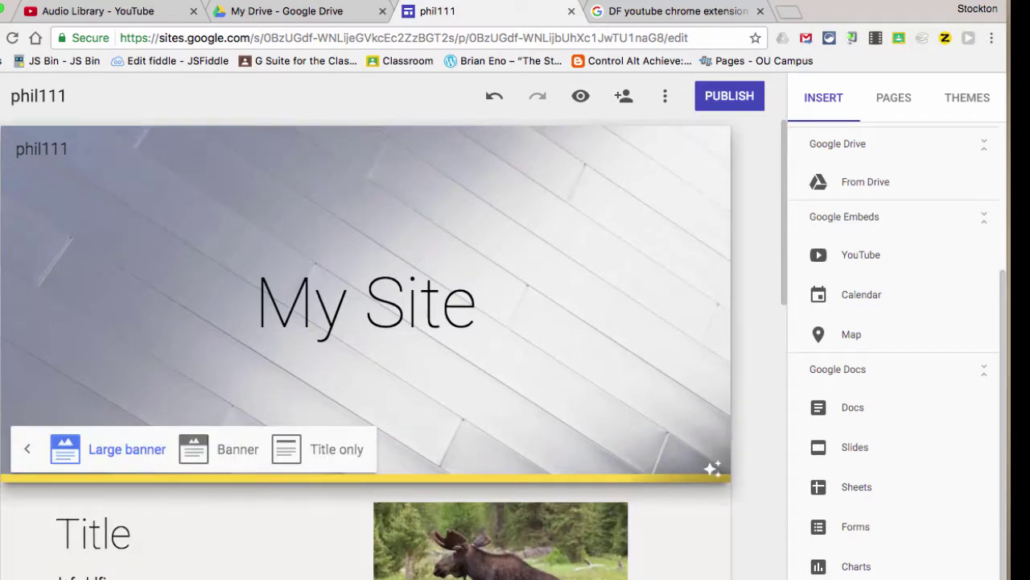
click(318, 449)
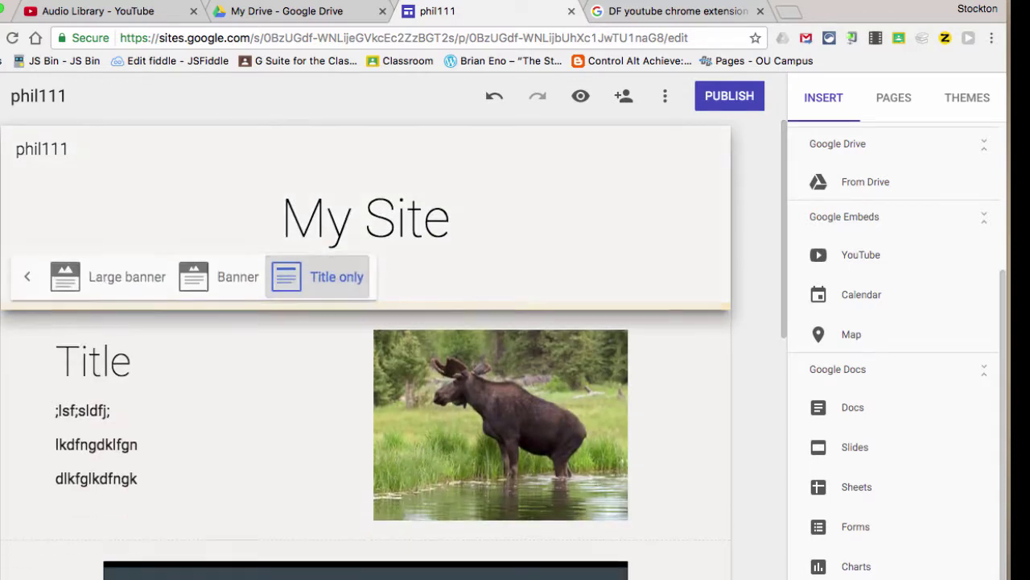
click(227, 268)
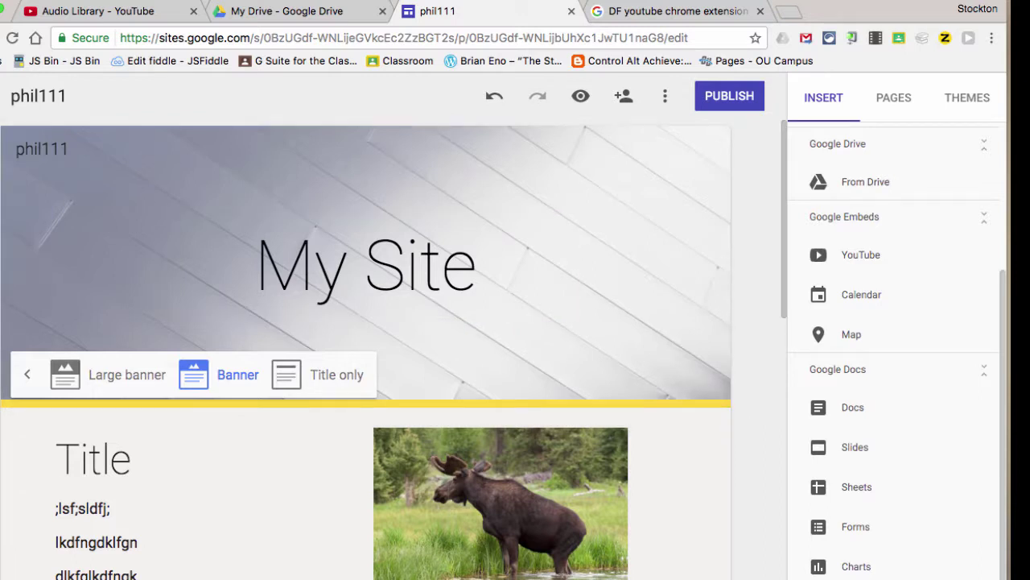
Add a new page named "Links" to the site.
click(893, 97)
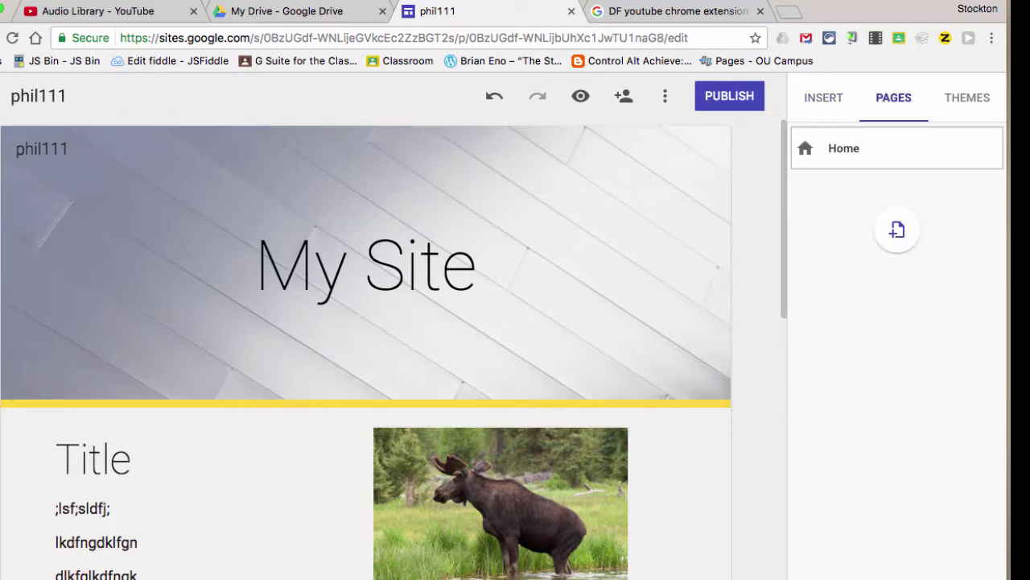
click(897, 231)
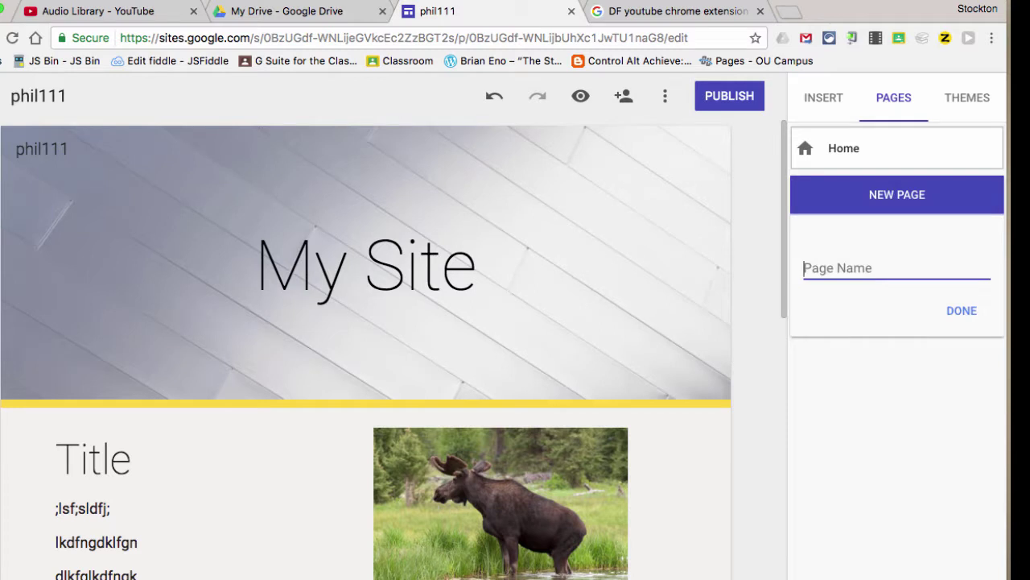
text(Links)
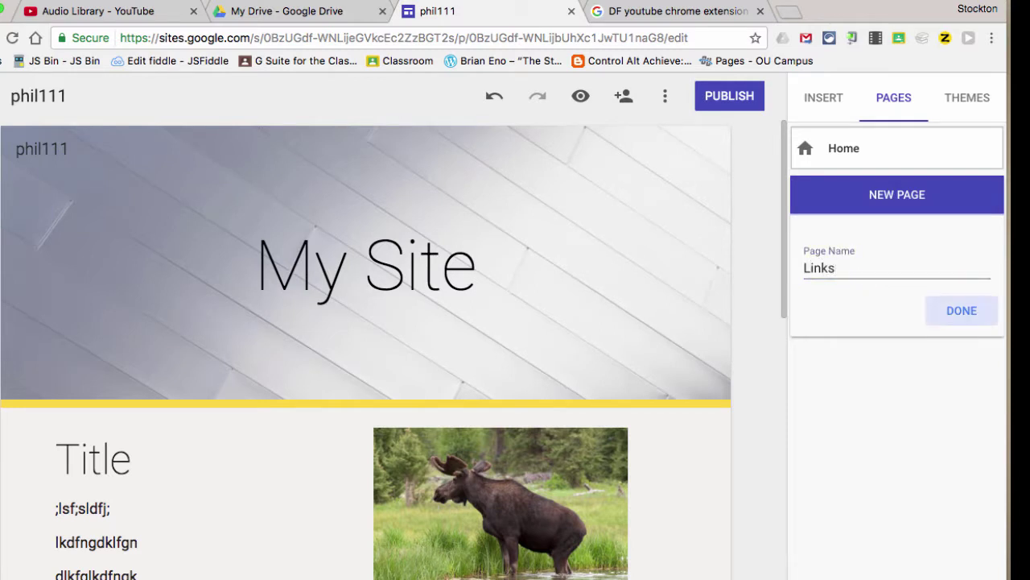
click(962, 311)
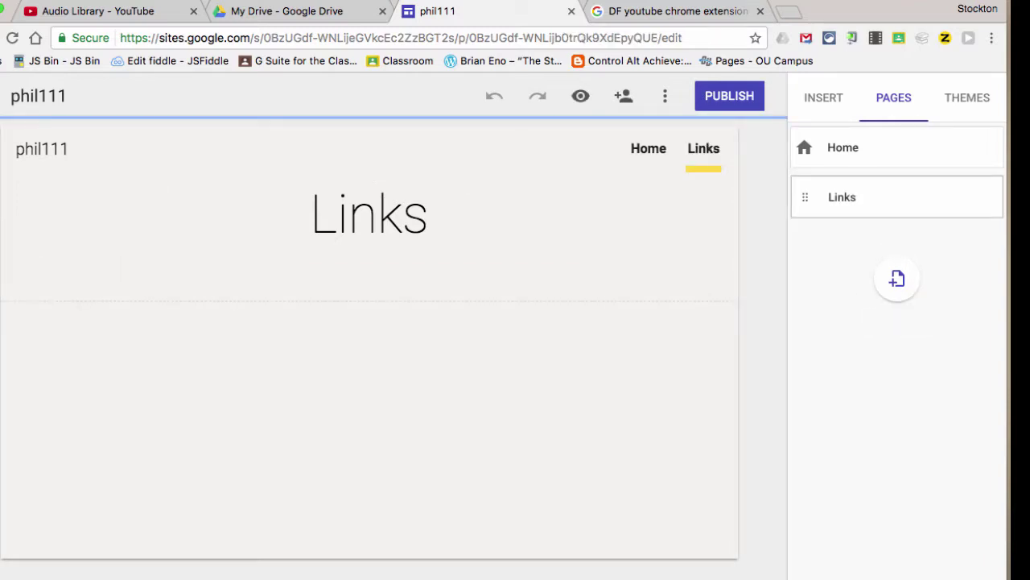
Insert a text box below the Links page heading containing "Stockton U".
double_click(302, 347)
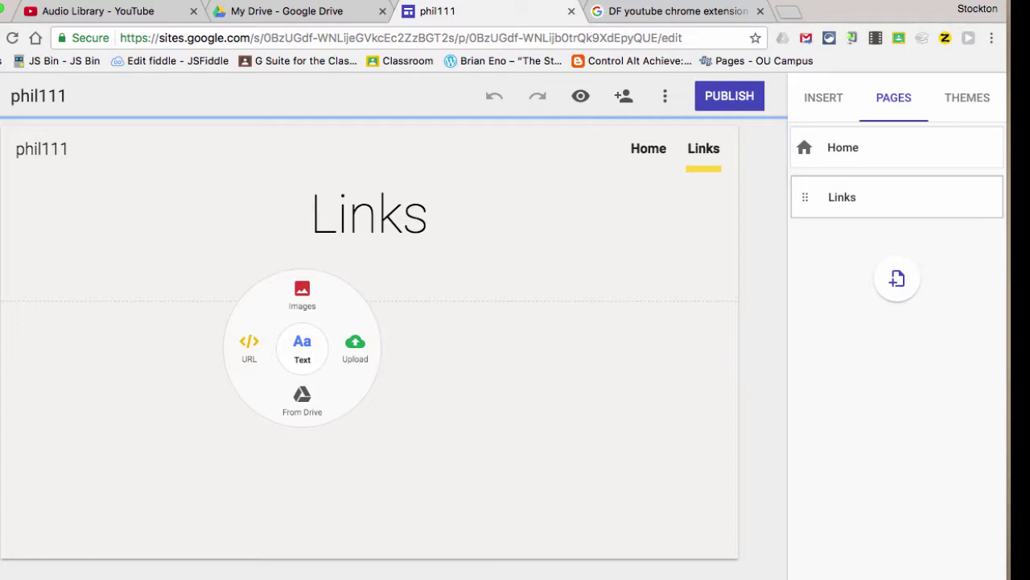
click(302, 348)
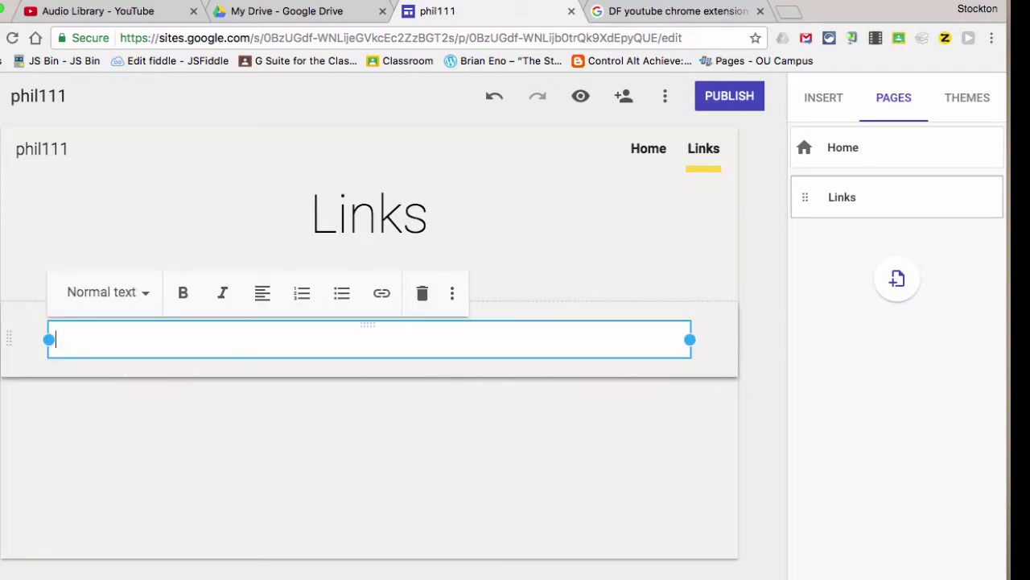
text(Stockton)
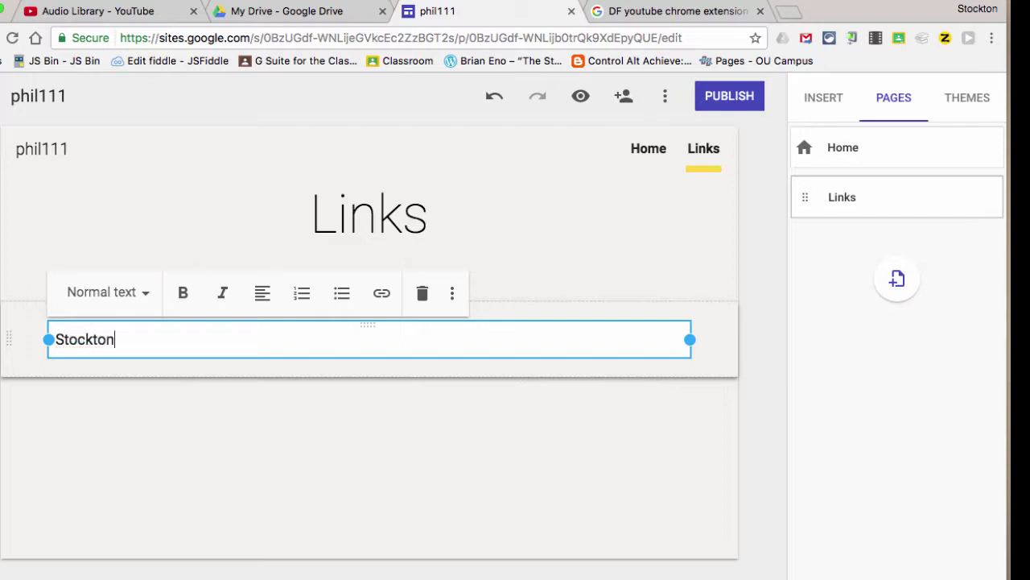
text( U)
key(shift+Left)
key(shift+Left)
key(shift+Left)
key(shift+Left)
key(shift+Left)
key(shift+Left)
key(shift+Left)
key(shift+Left)
key(shift+Left)
key(shift+Left)
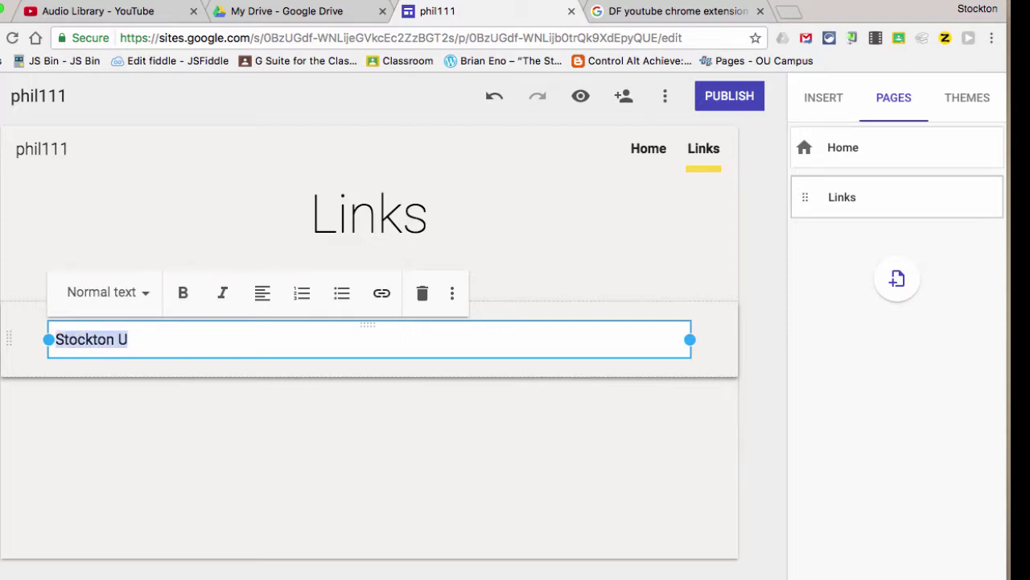
key(ctrl+k)
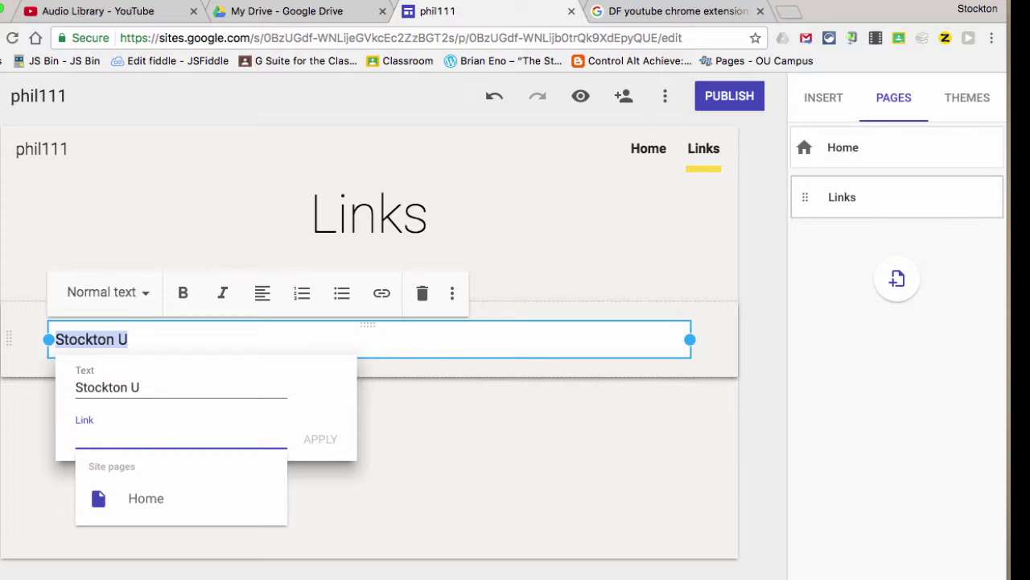
text(www.stockto)
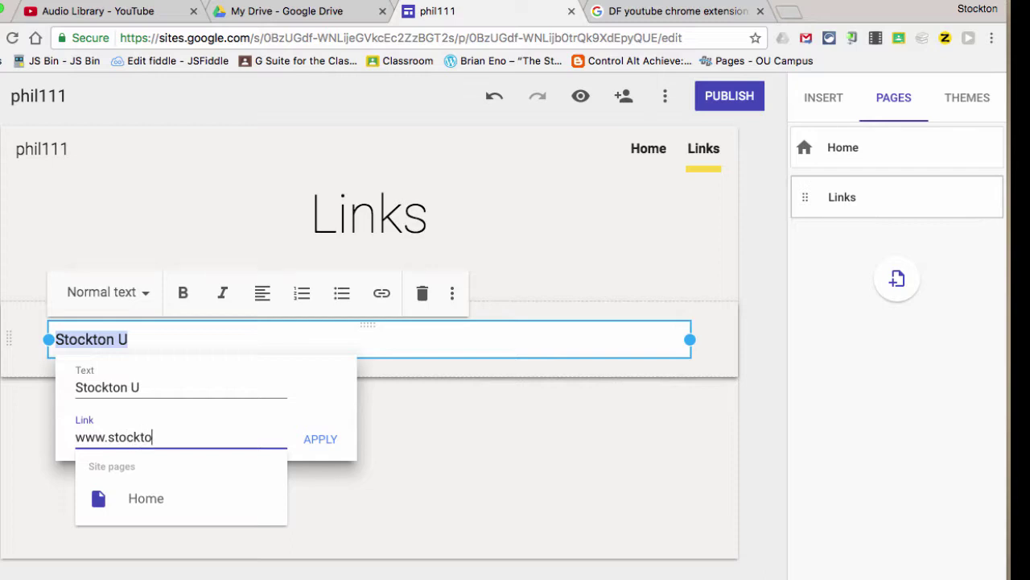
text(n.edu)
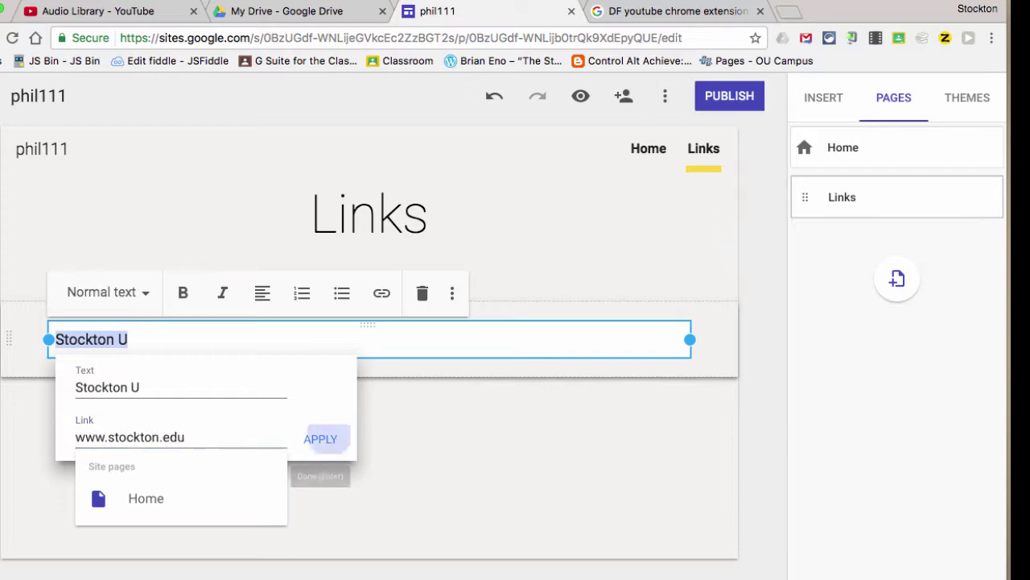
click(320, 439)
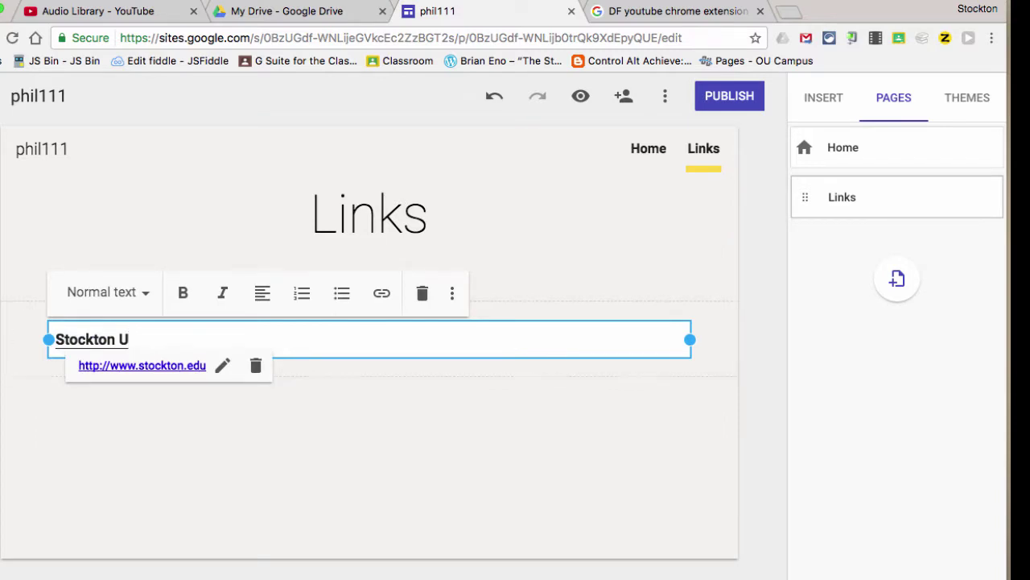
key(Escape)
click(128, 339)
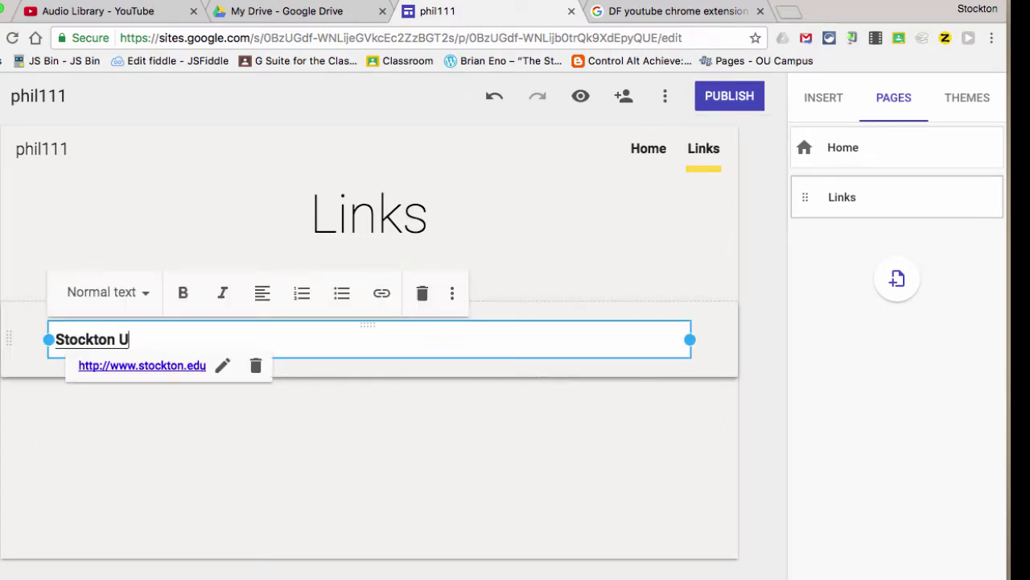
key(Escape)
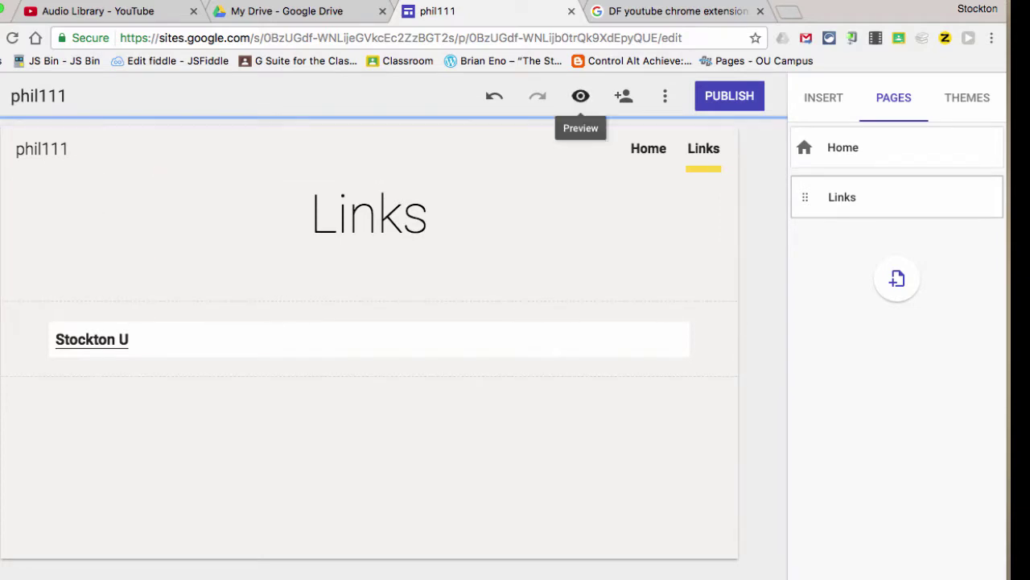
Preview the site's Links and Home pages, checking Home in phone, tablet and large-screen views, and return to editing.
click(581, 96)
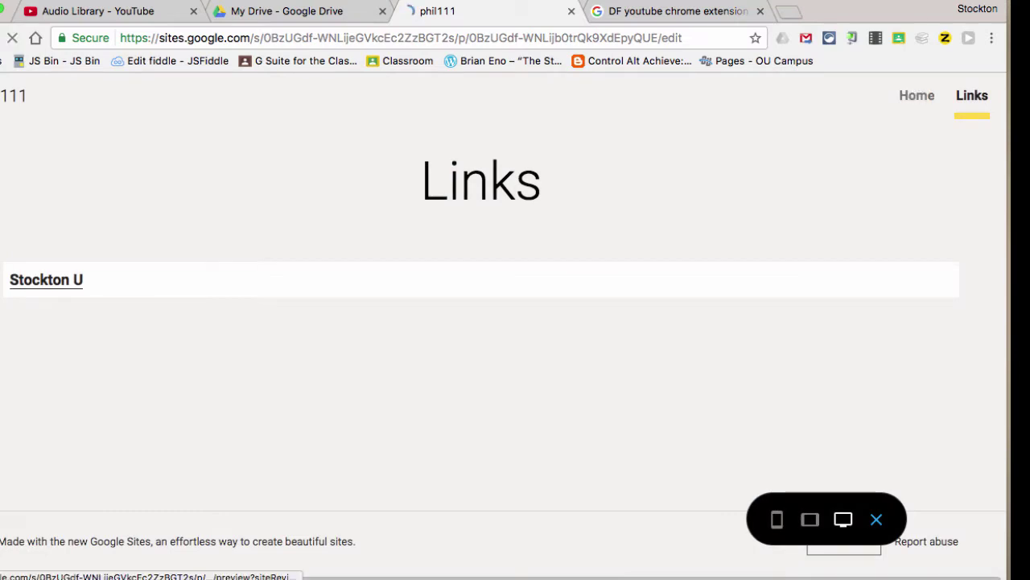
click(917, 95)
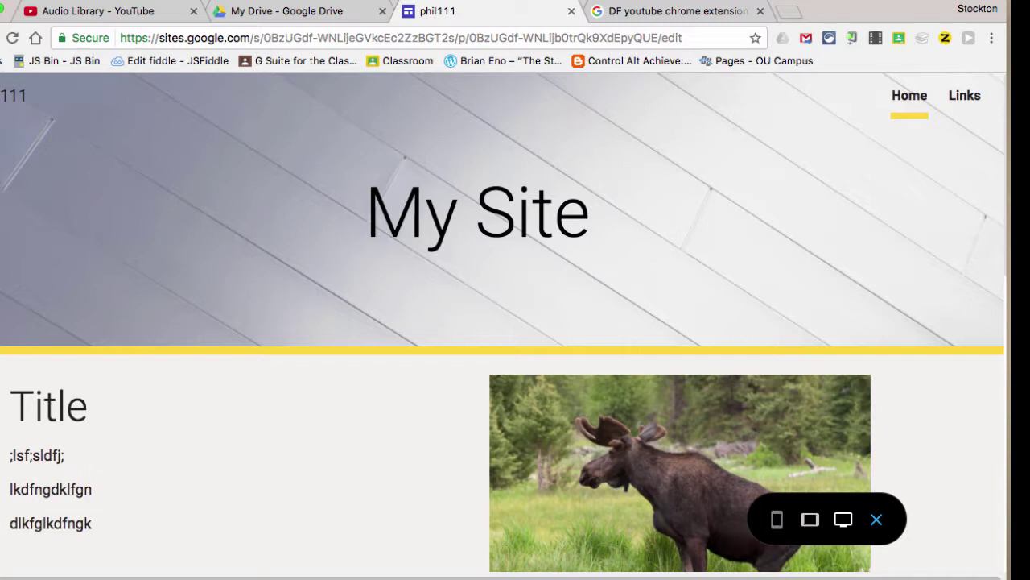
click(777, 519)
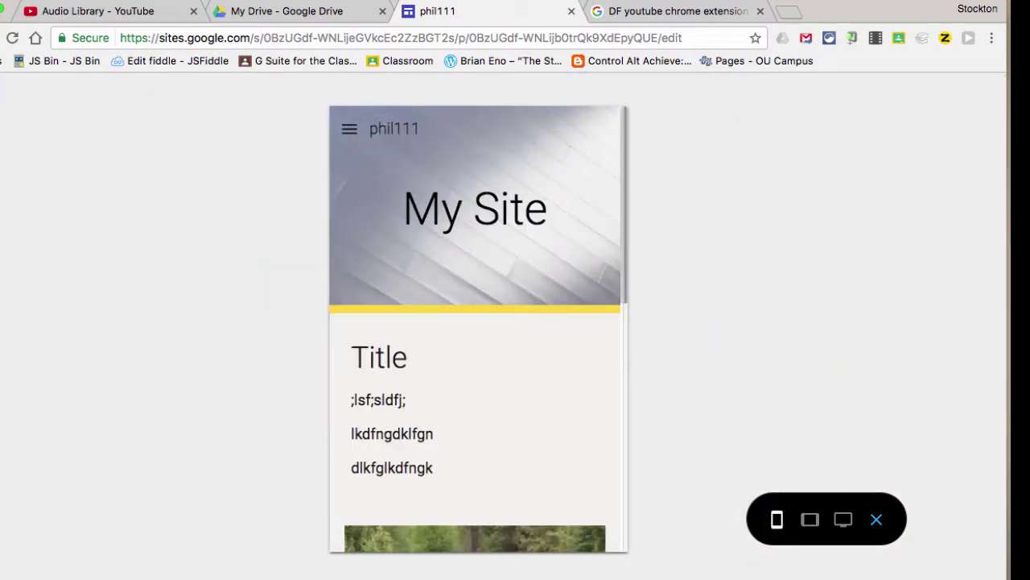
scroll(475, 330, down, 10)
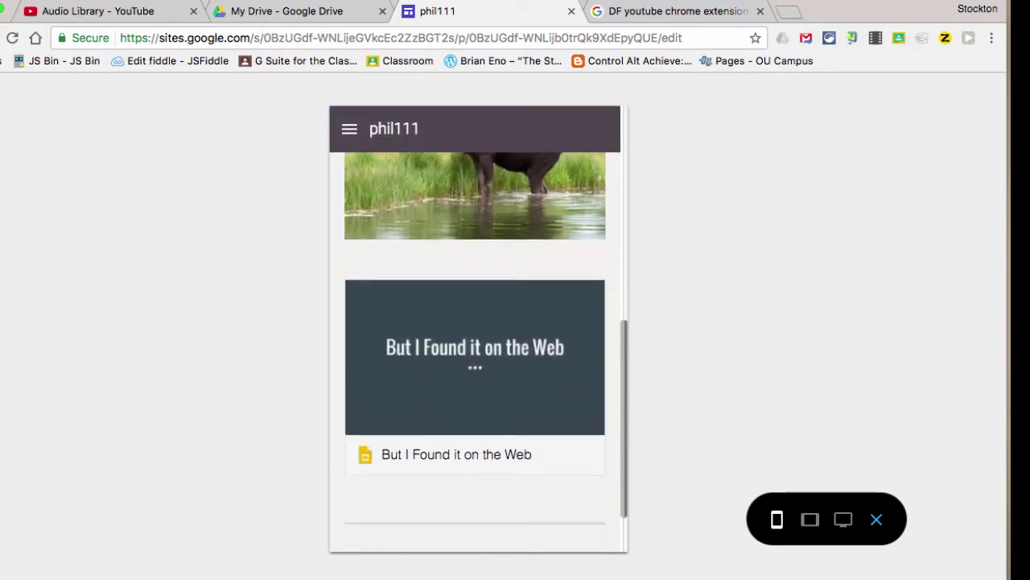
scroll(475, 330, up, 10)
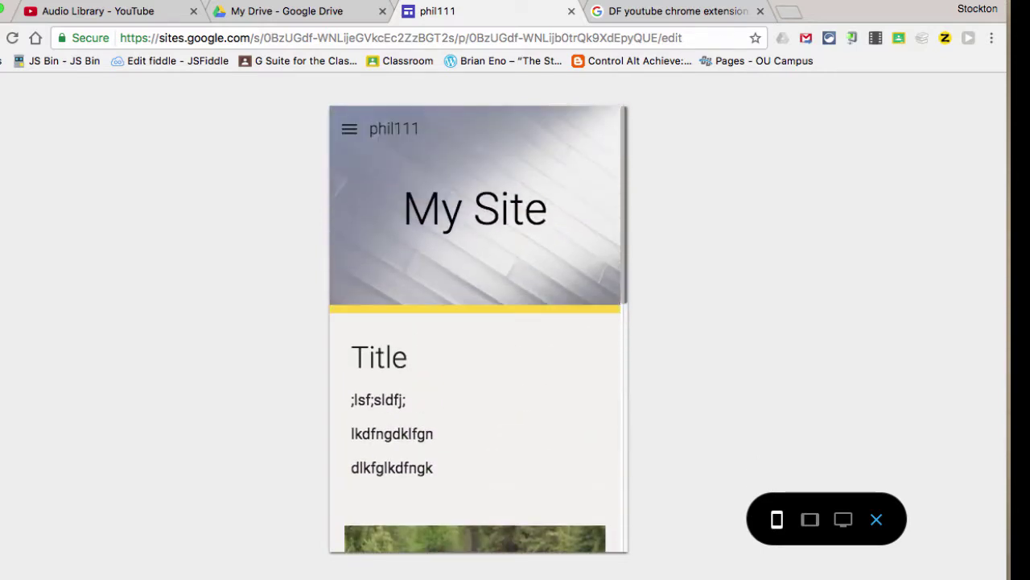
click(810, 519)
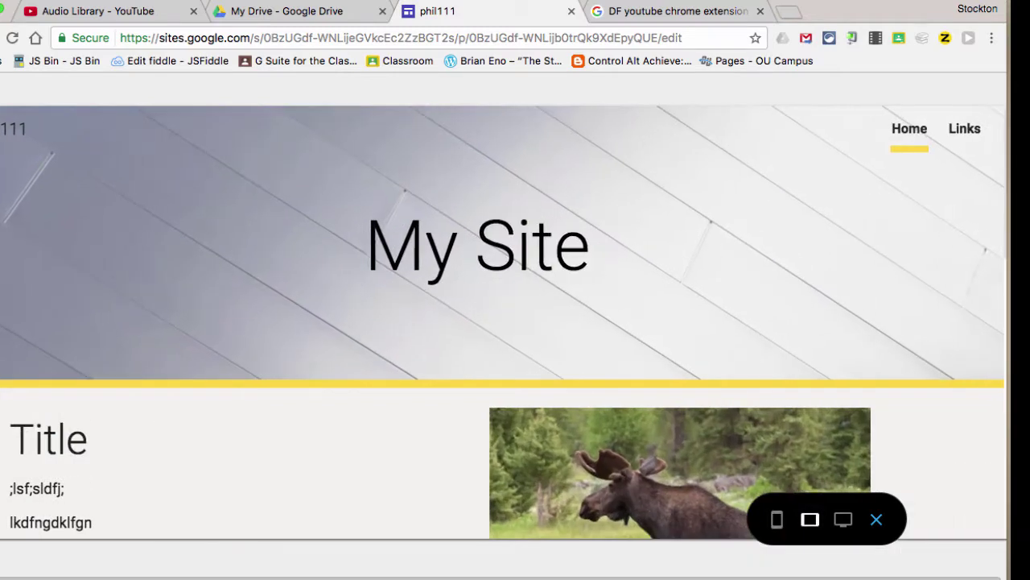
click(843, 520)
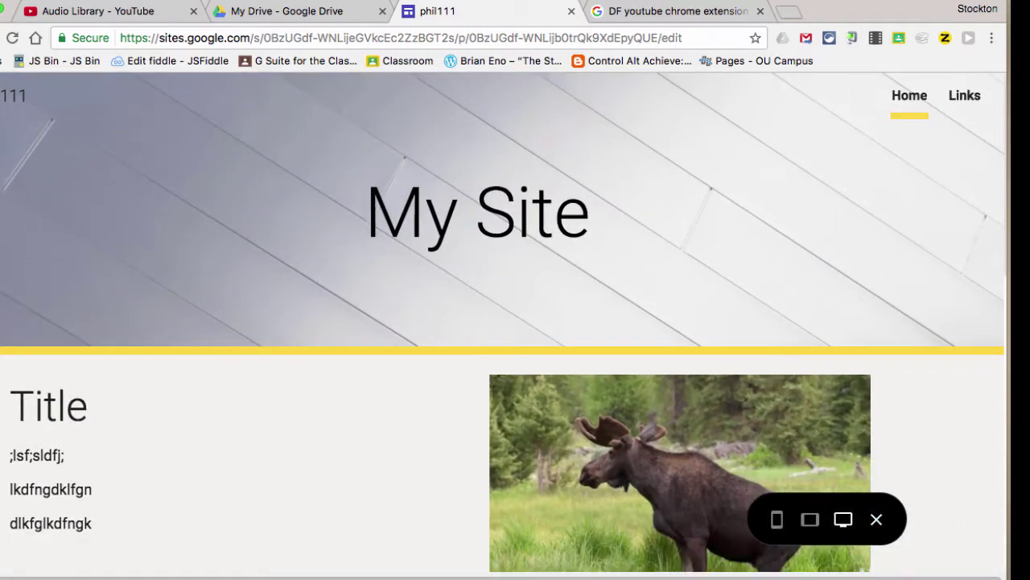
click(877, 519)
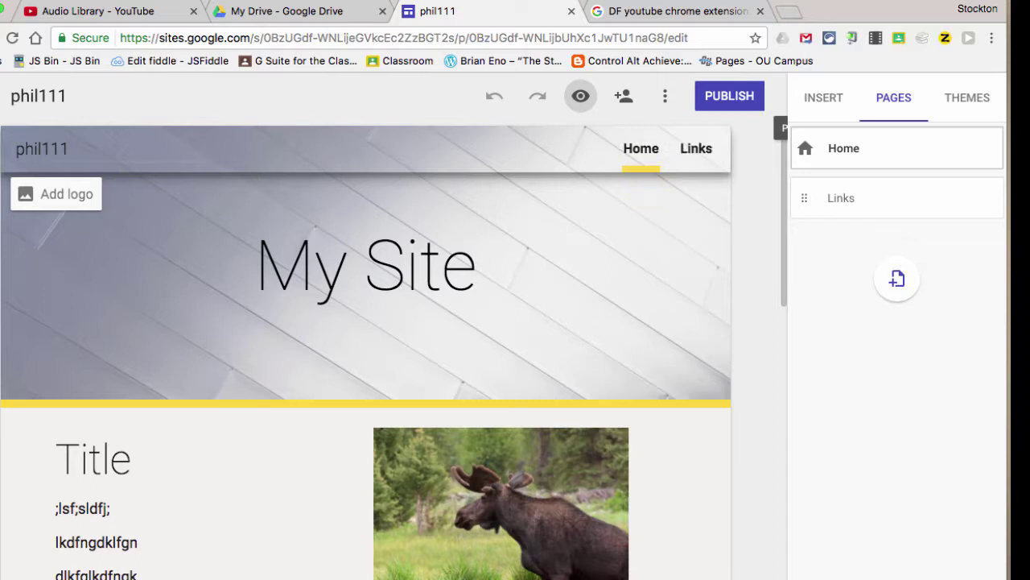
Set the site's navigation mode to Side navigation and preview the Links and Home pages with it.
click(35, 149)
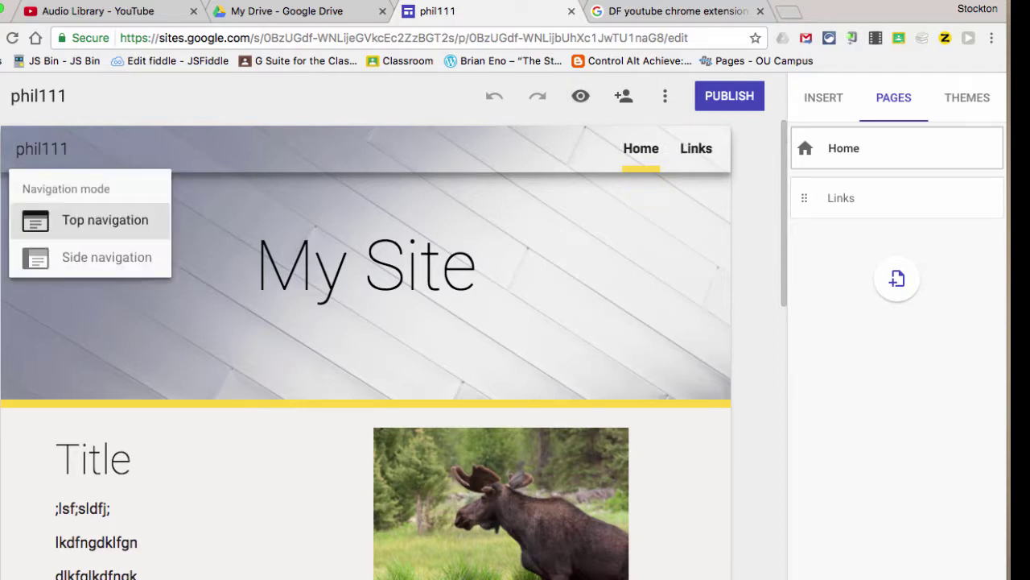
click(106, 257)
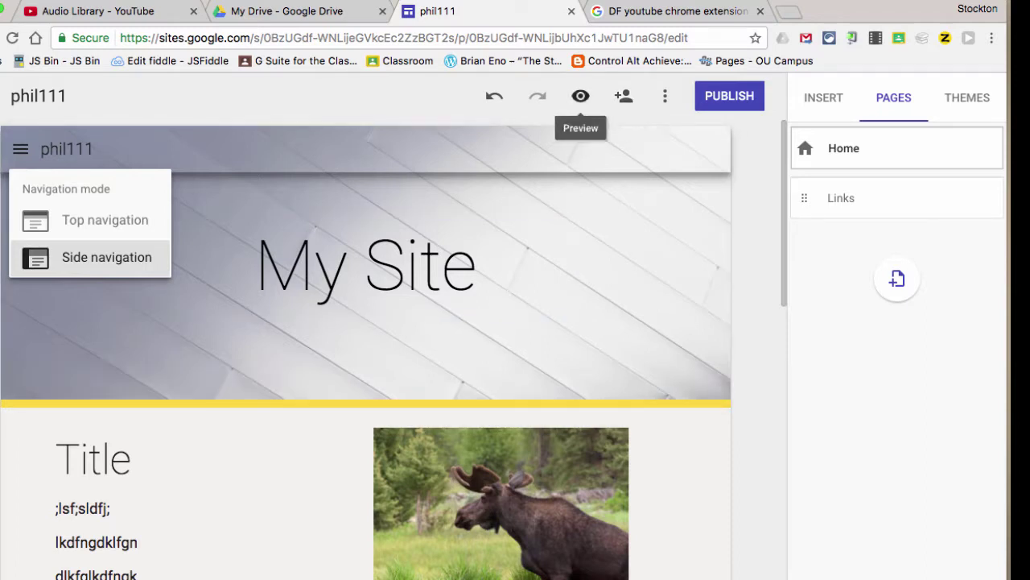
click(580, 96)
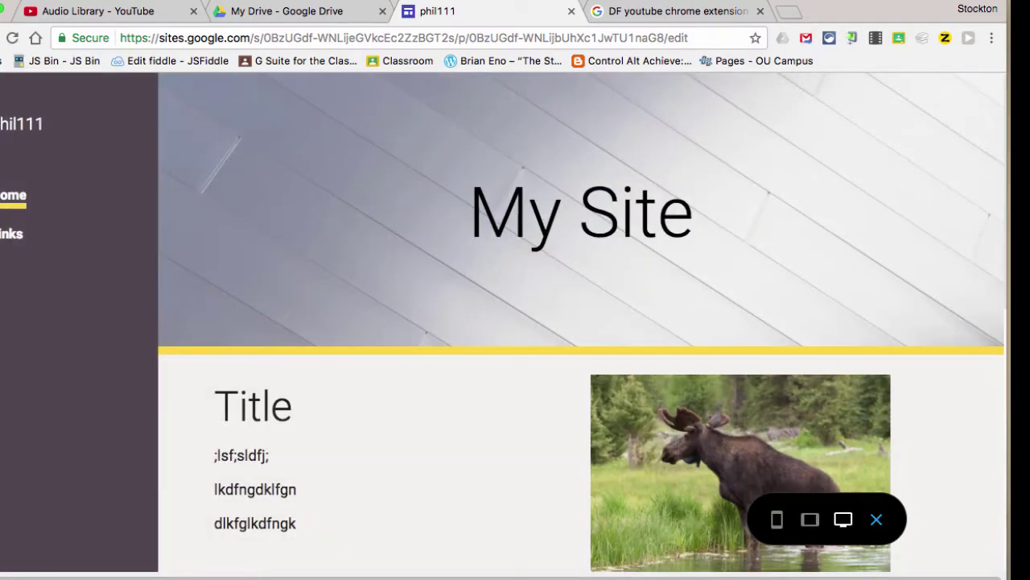
click(11, 233)
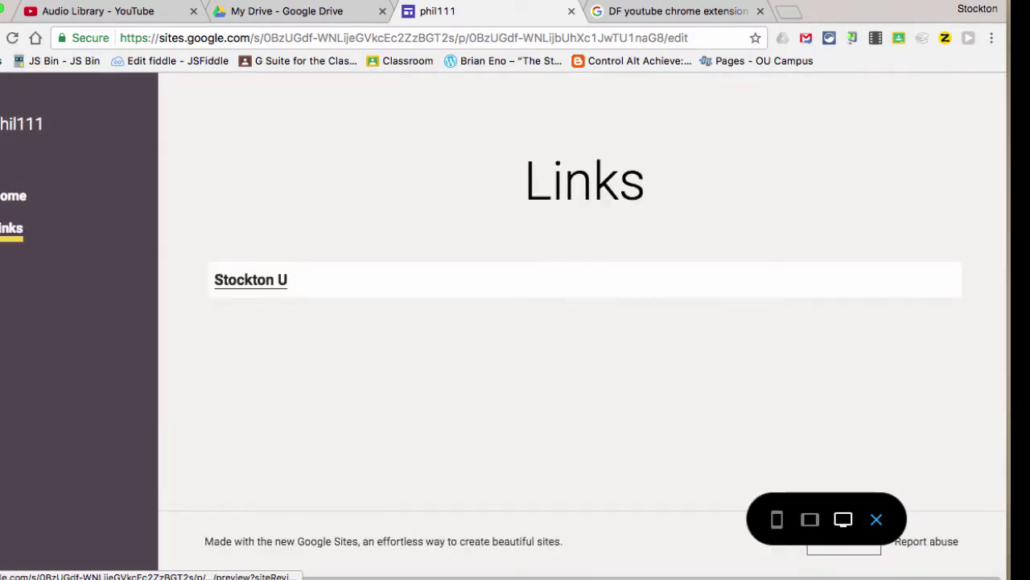
click(13, 196)
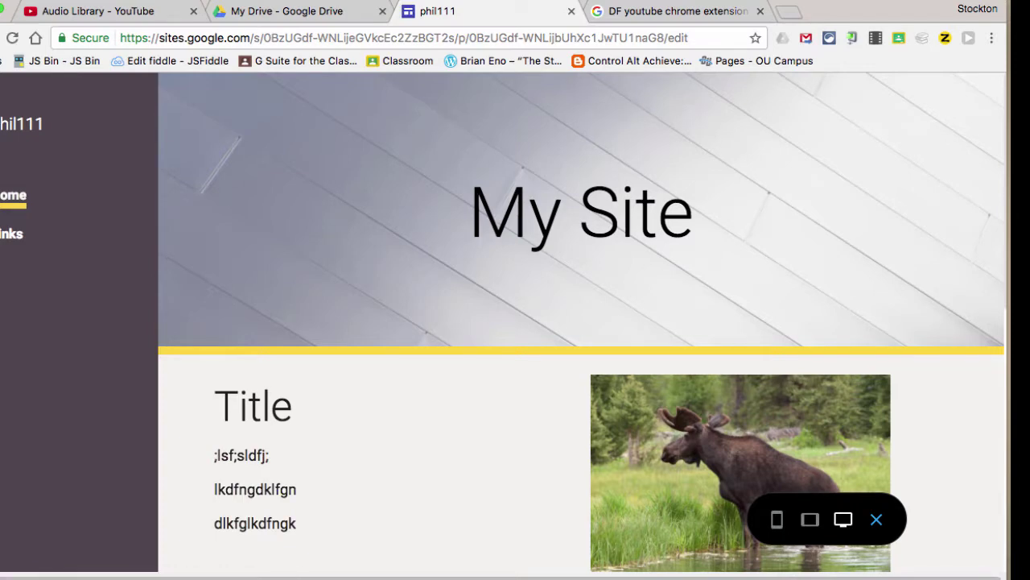
click(876, 519)
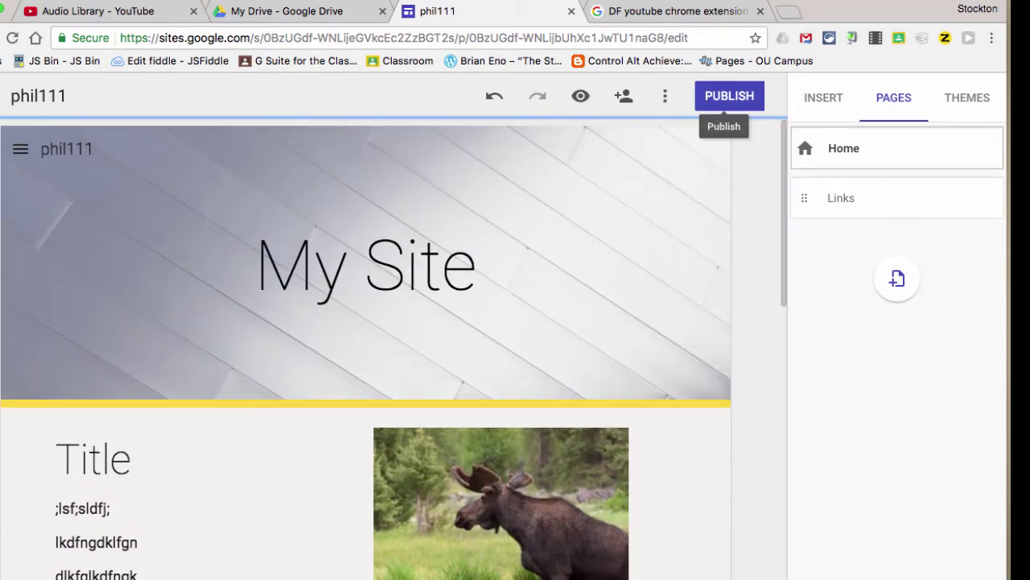
Publish the site at the location "phil111", visible to anyone at stockton.edu.
click(729, 96)
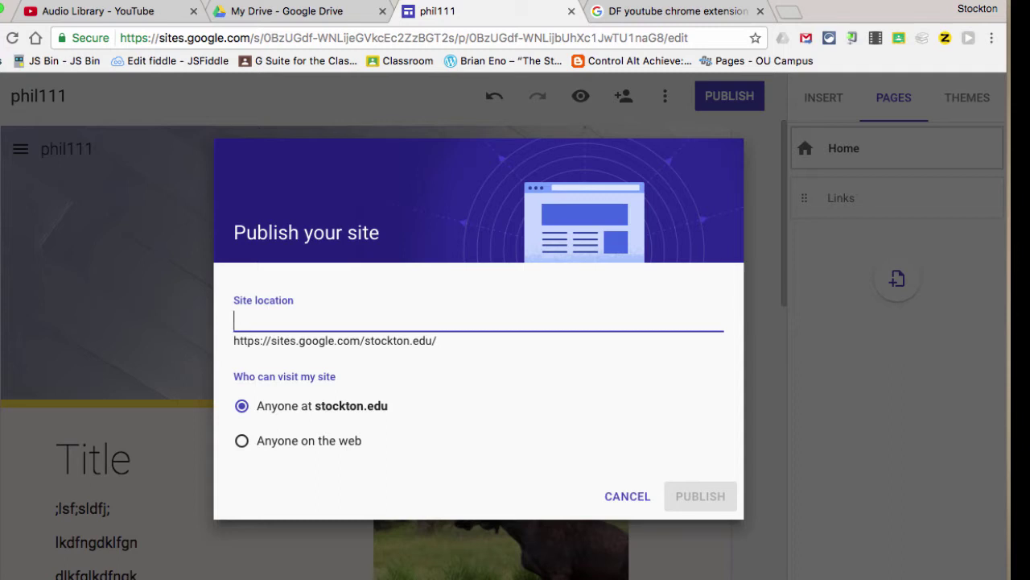
click(241, 440)
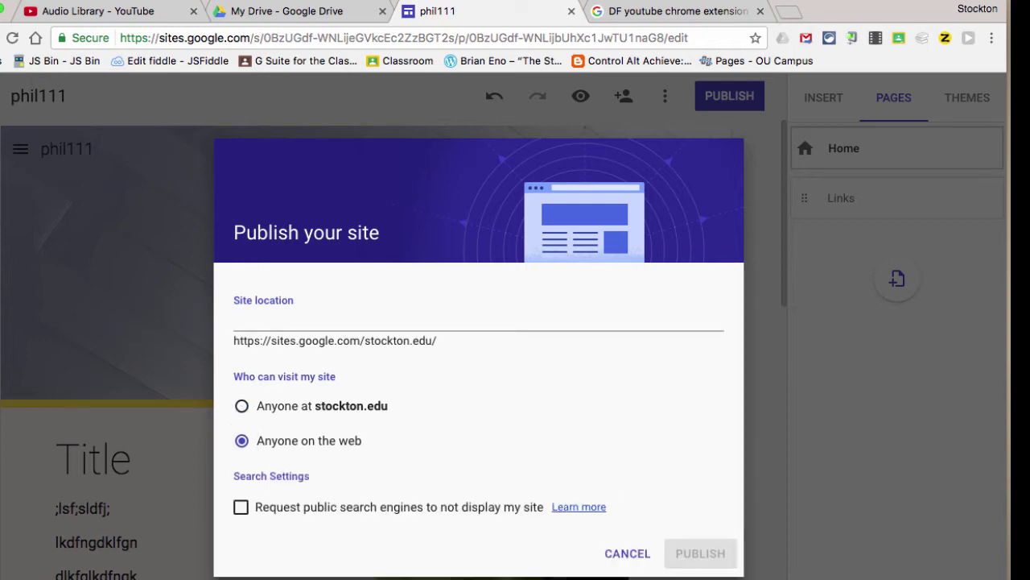
click(241, 406)
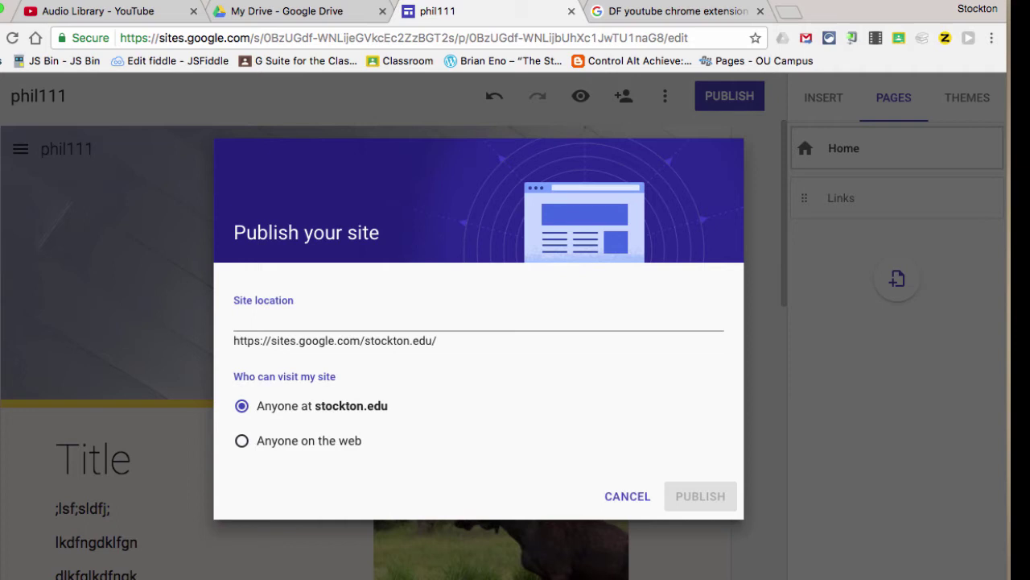
click(238, 320)
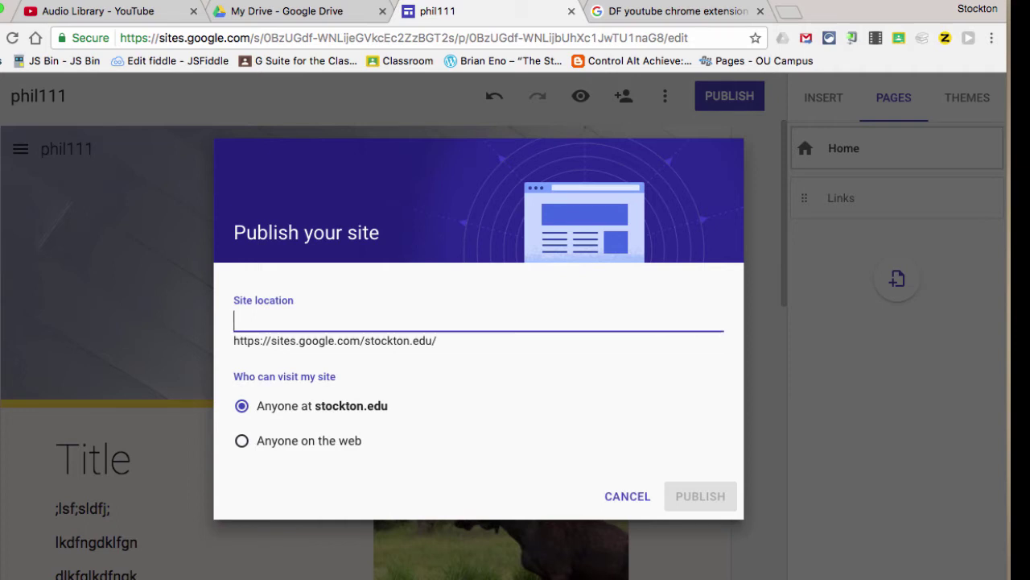
text(phil111)
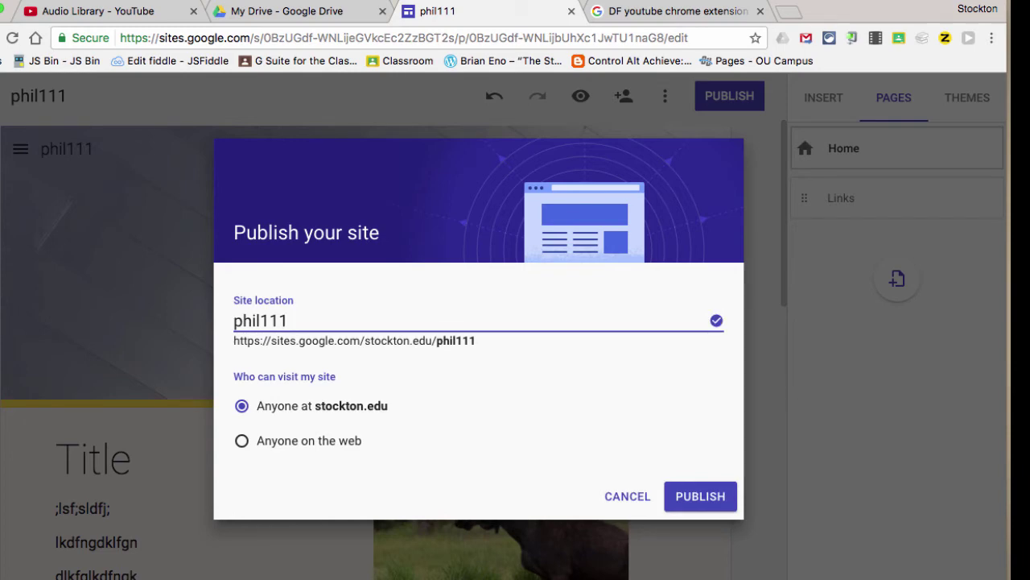
key(Return)
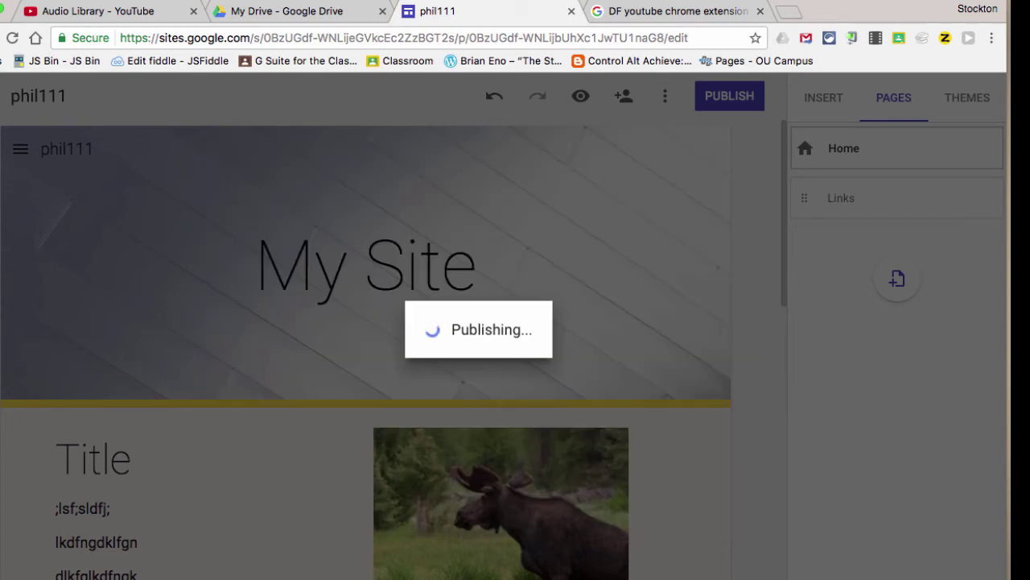